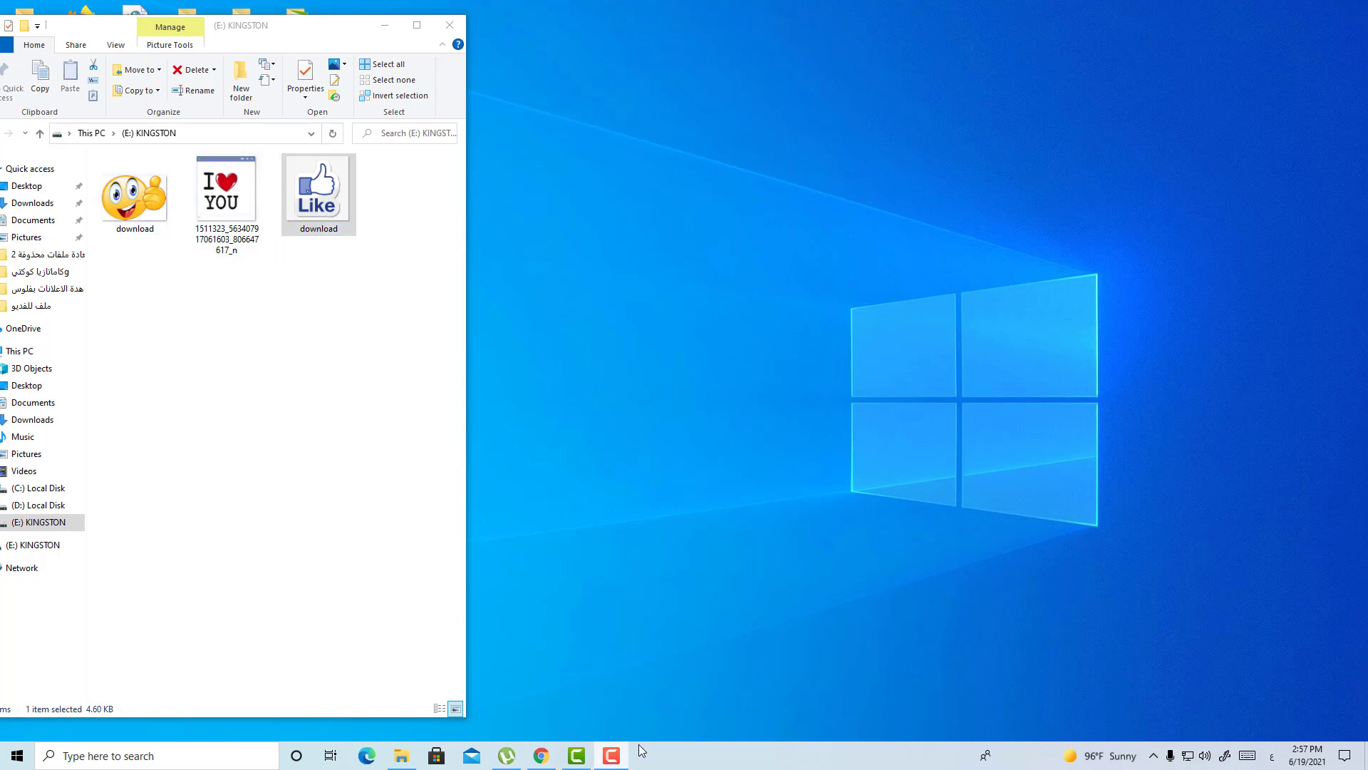
# Step: Switch to Chrome and search Google for "download recoverit"
pyautogui.click(542, 755)
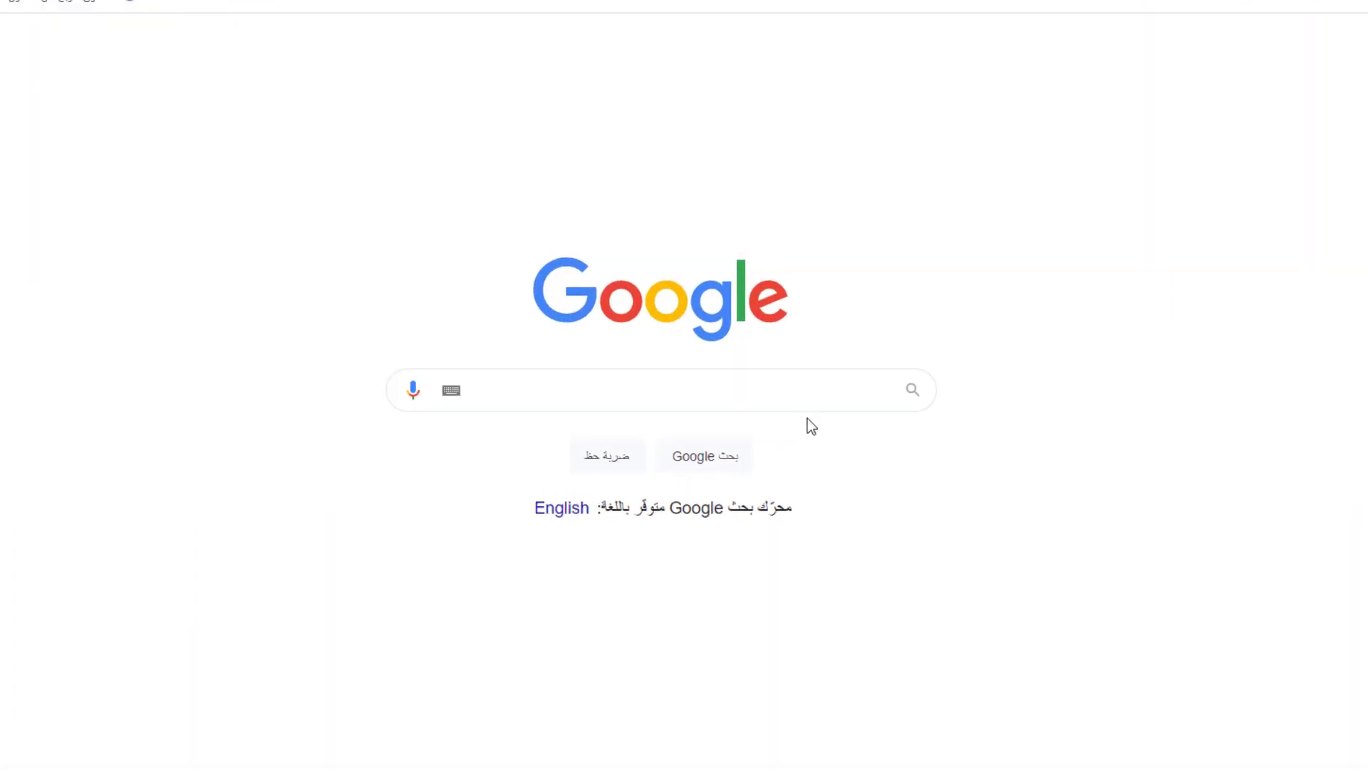
pyautogui.rightClick(820, 402)
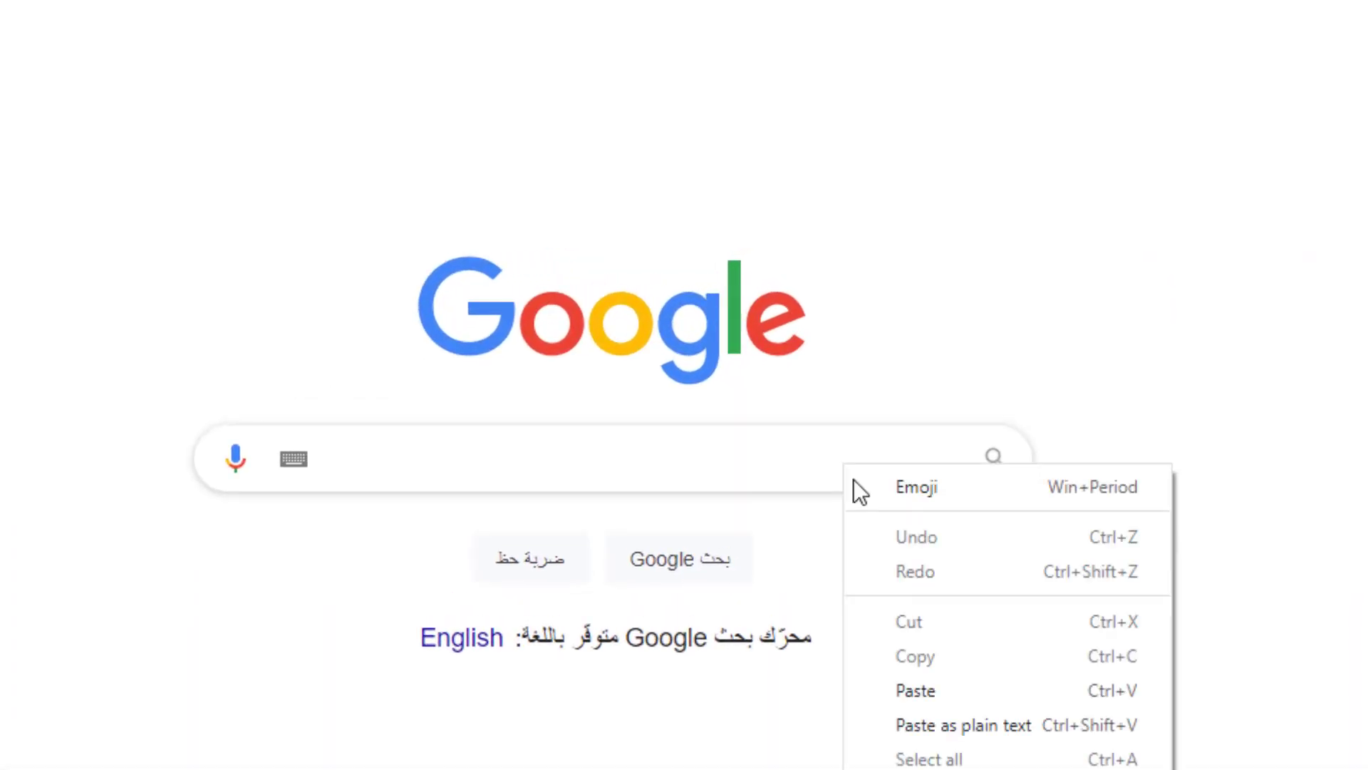
pyautogui.click(927, 691)
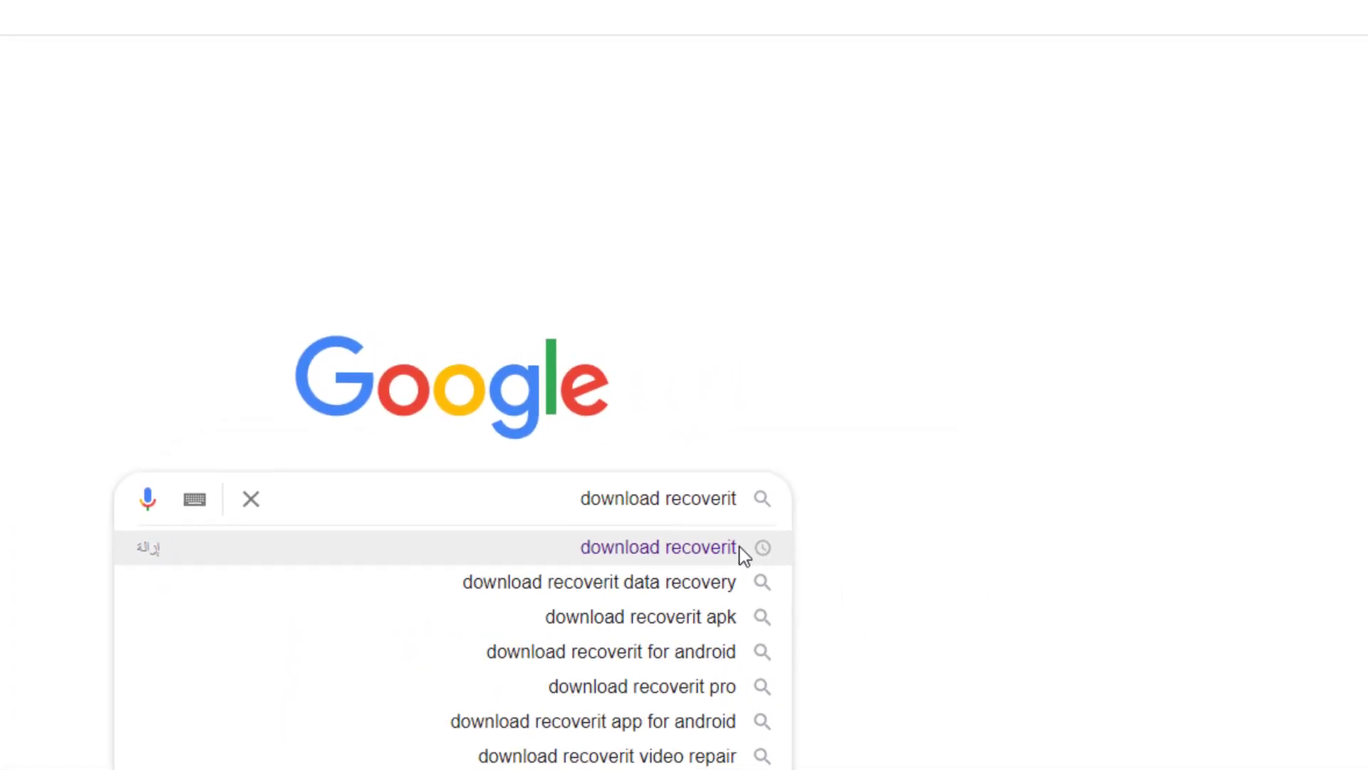
pyautogui.click(734, 547)
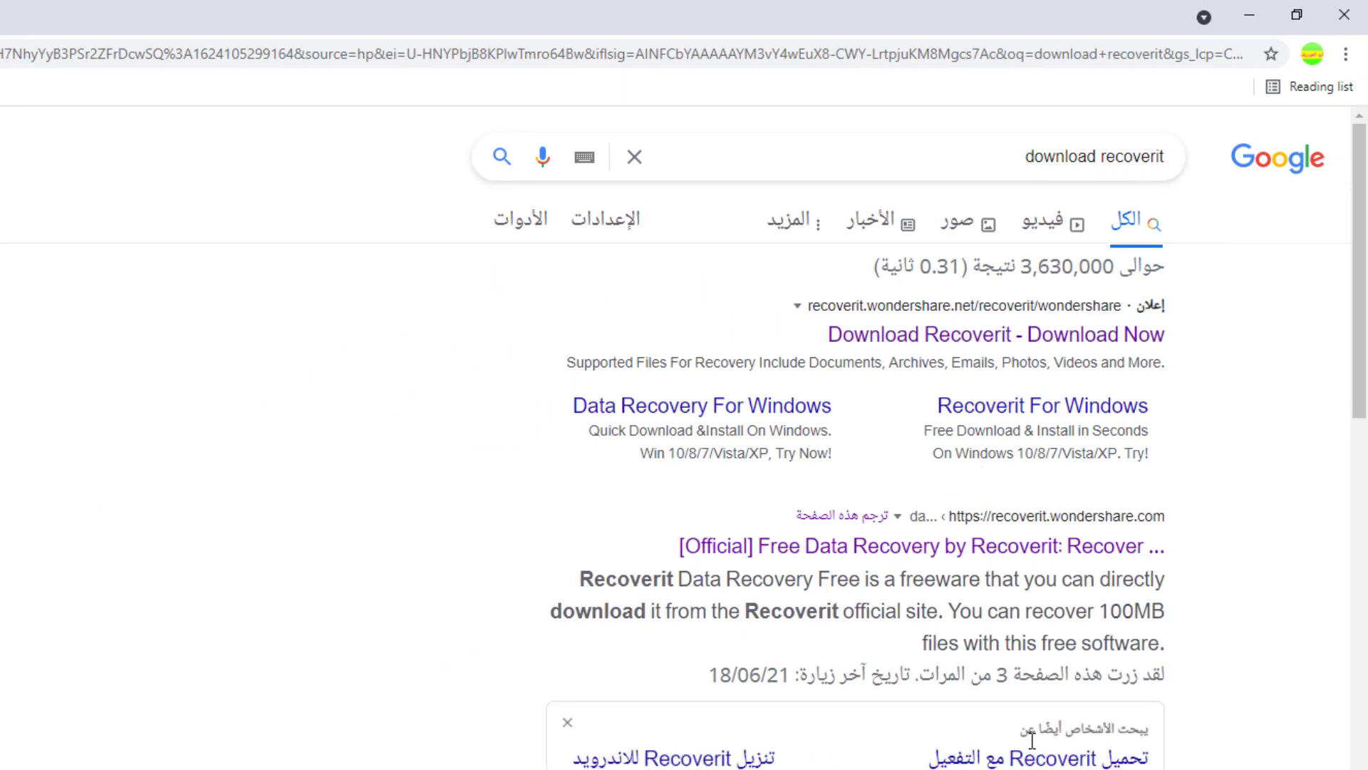
# Step: Open the official free Recoverit page from the search results and start the free Windows download
pyautogui.click(942, 349)
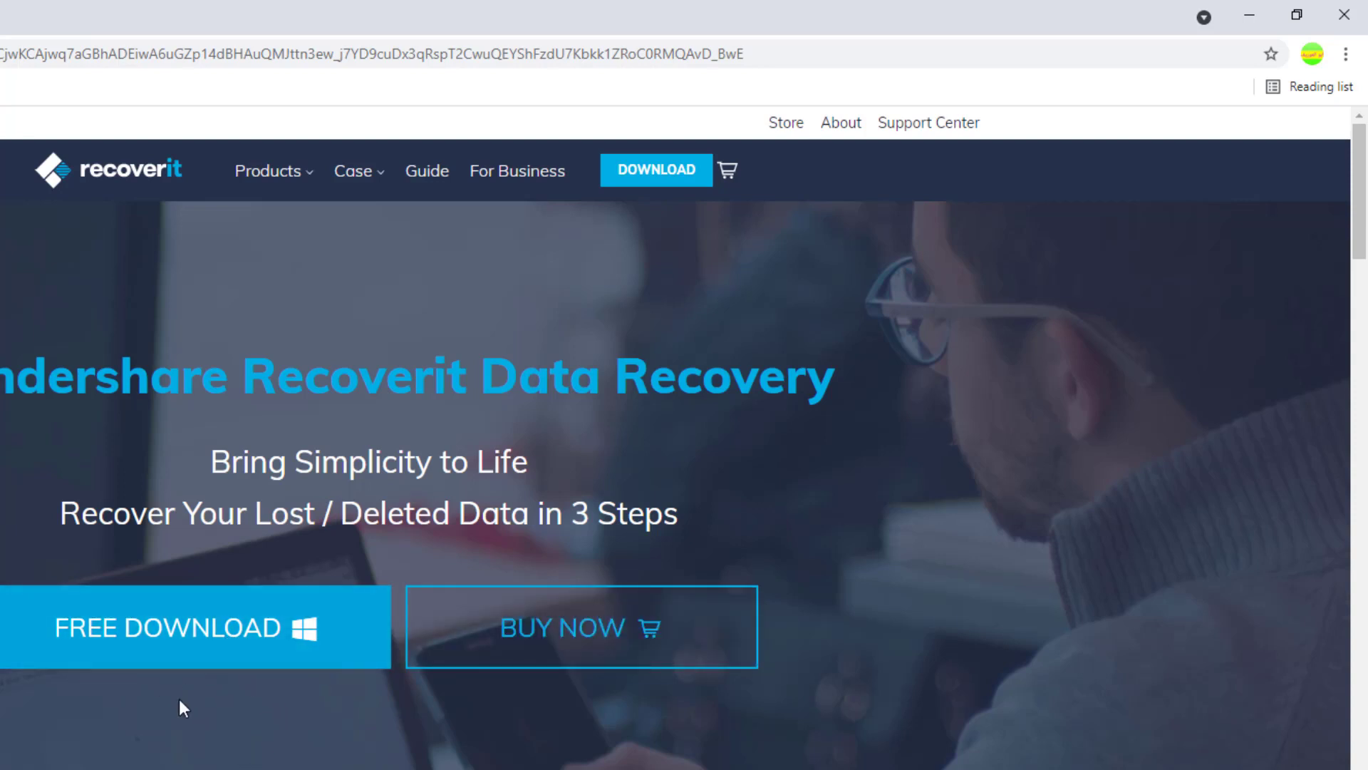
pyautogui.hotkey('alt', 'Left')
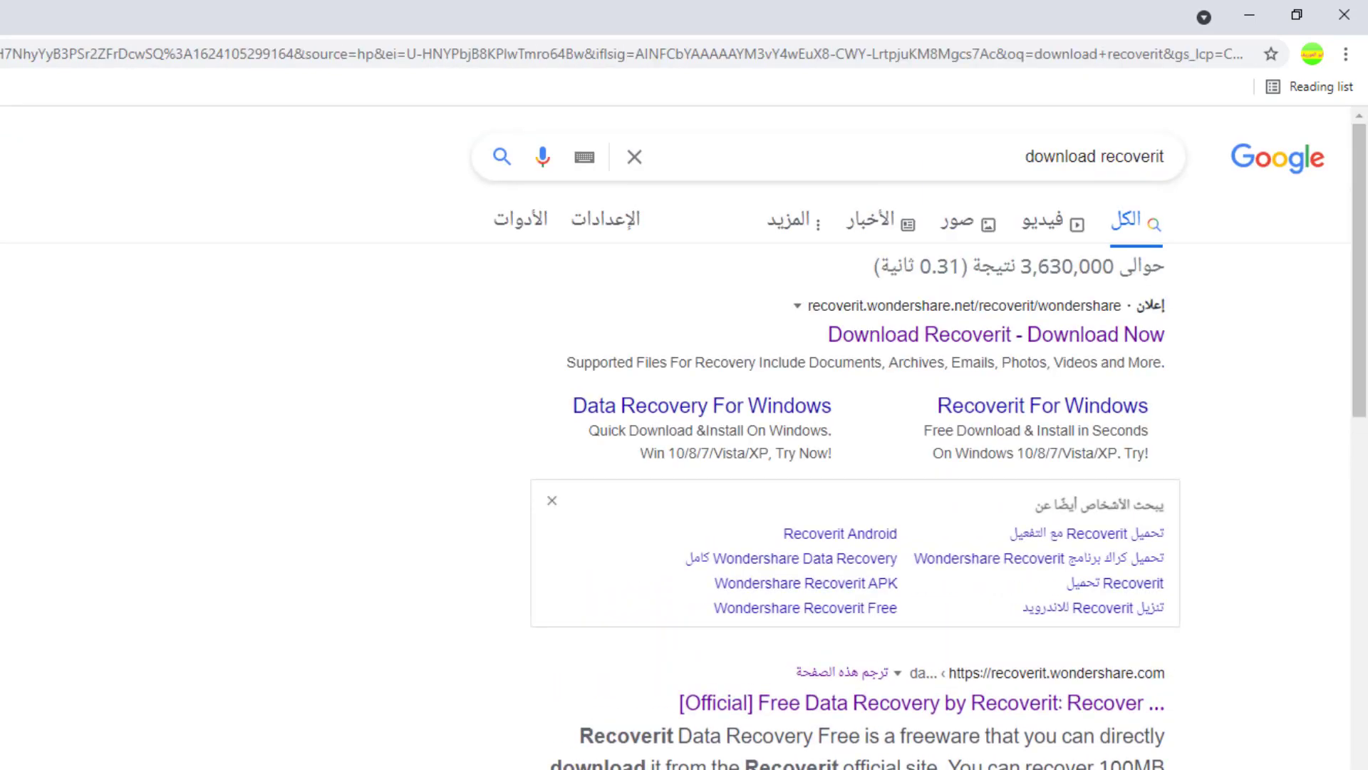
pyautogui.click(815, 706)
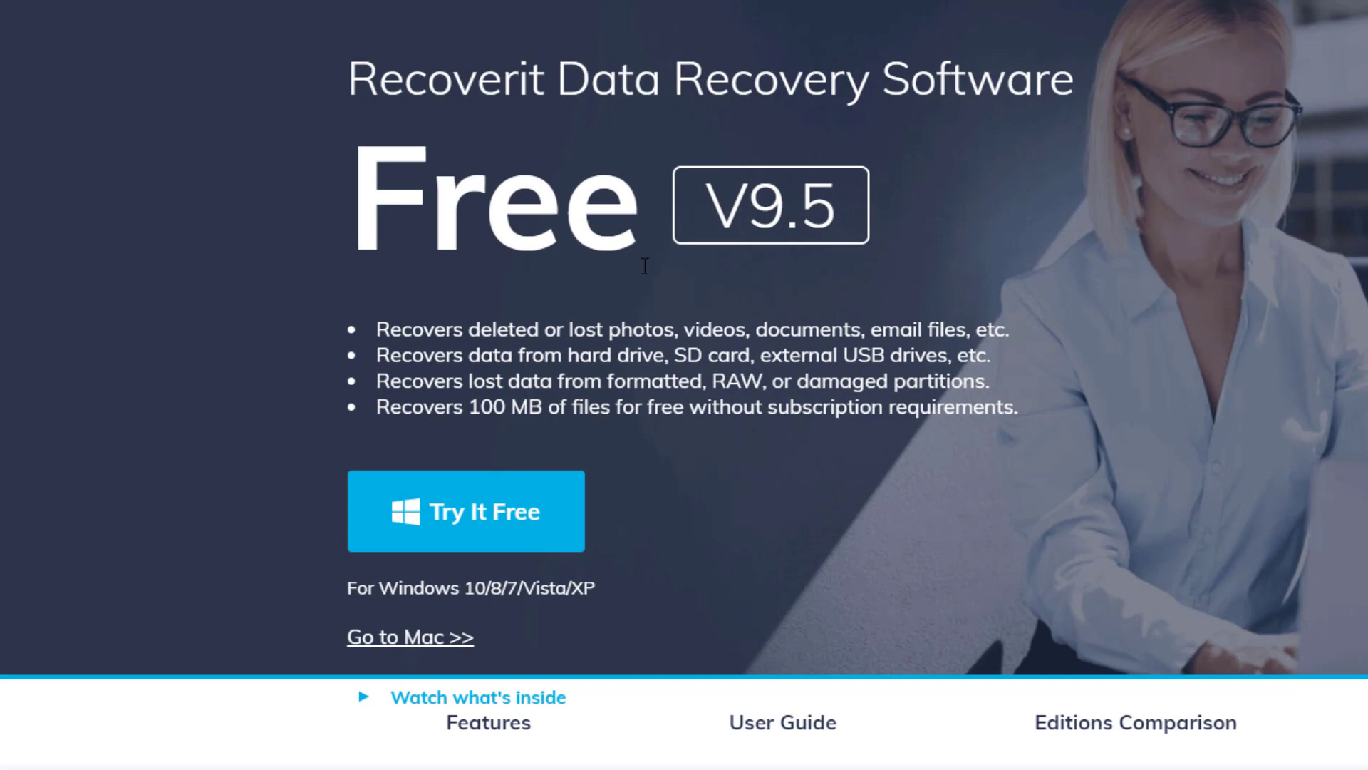
pyautogui.scroll(-4, 528, 217)
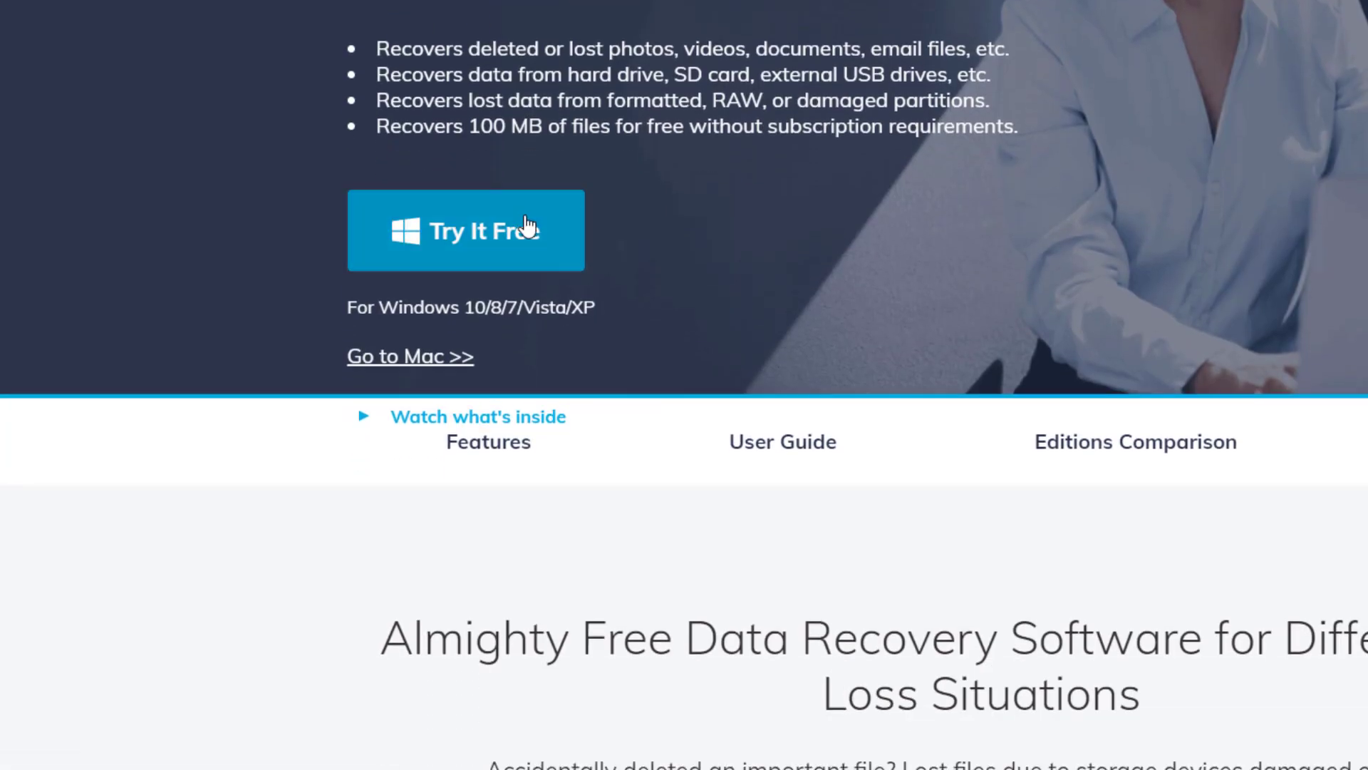
pyautogui.click(460, 229)
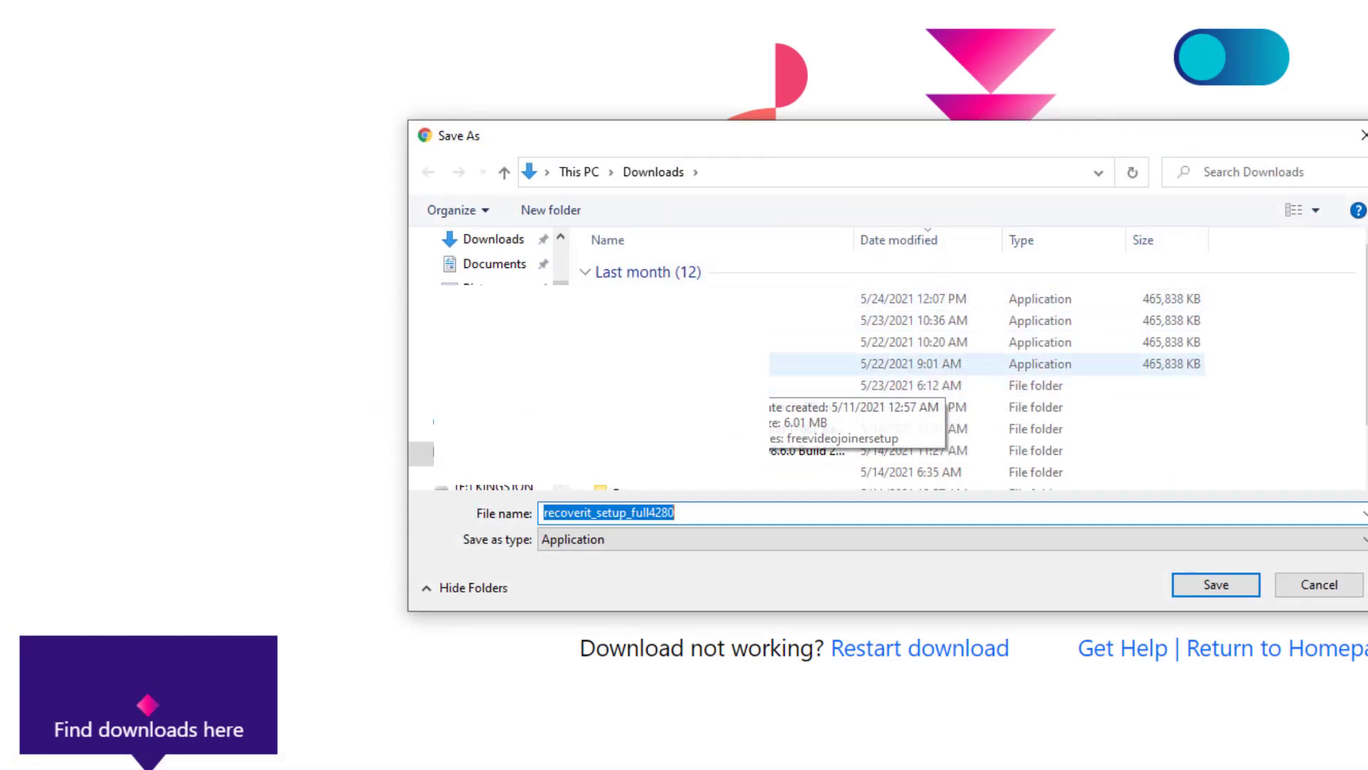
# Step: Save the installer recoverit_setup_full4280 in the Desktop folder New folder (2)
pyautogui.click(505, 173)
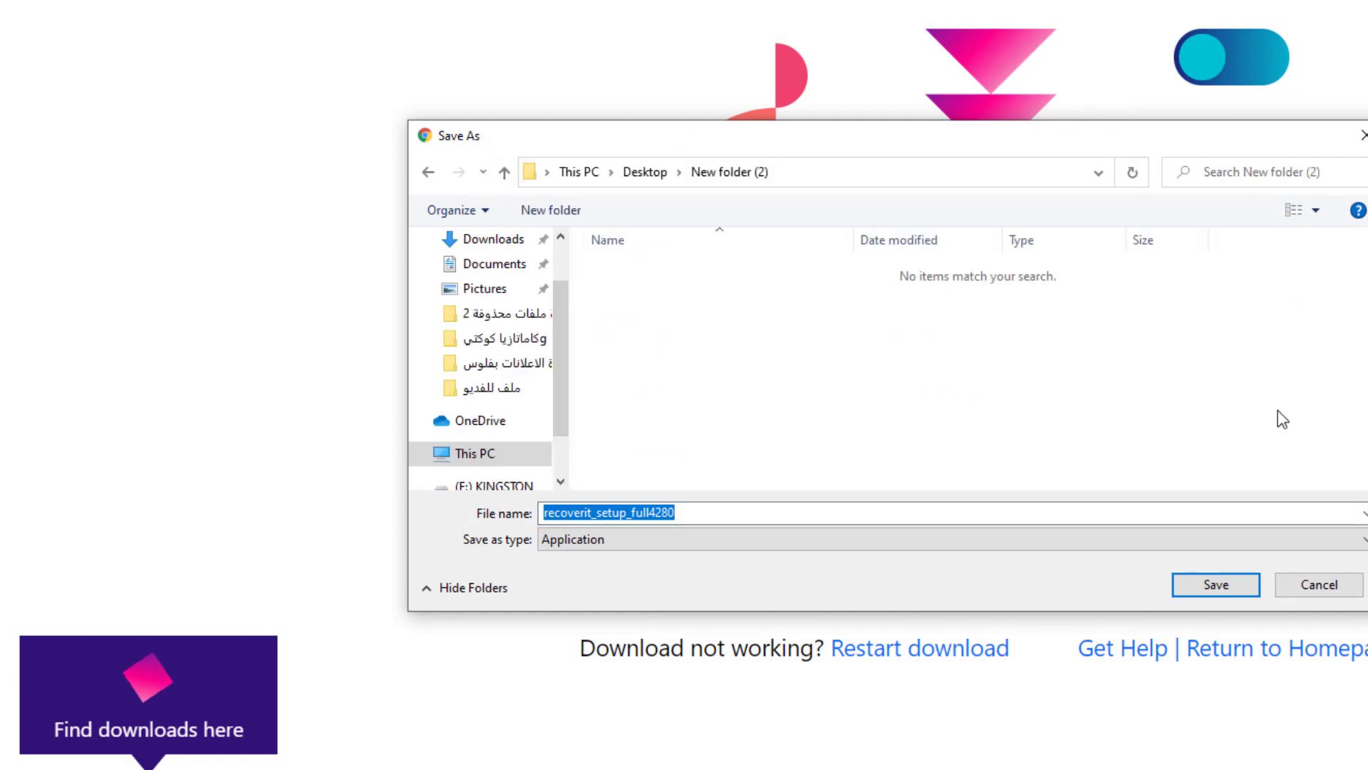
pyautogui.click(1231, 57)
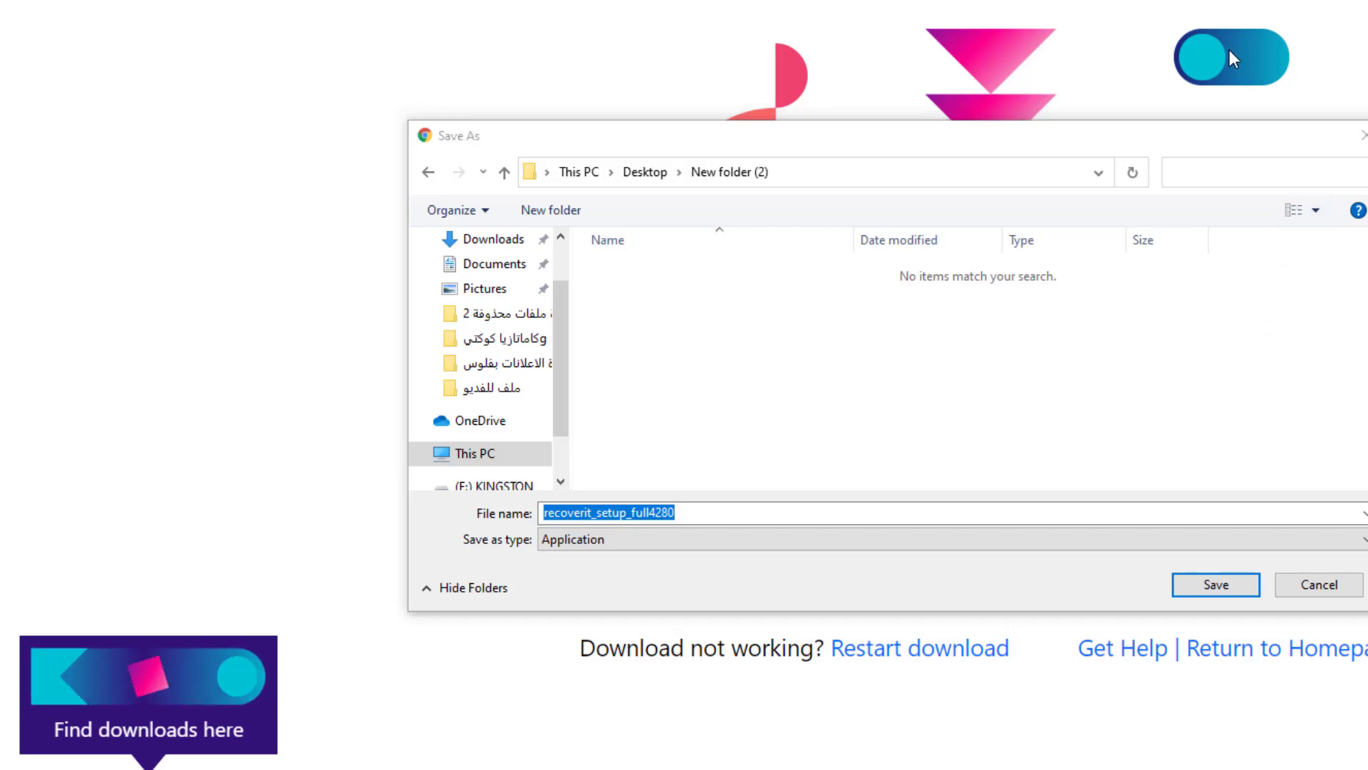
pyautogui.click(1217, 585)
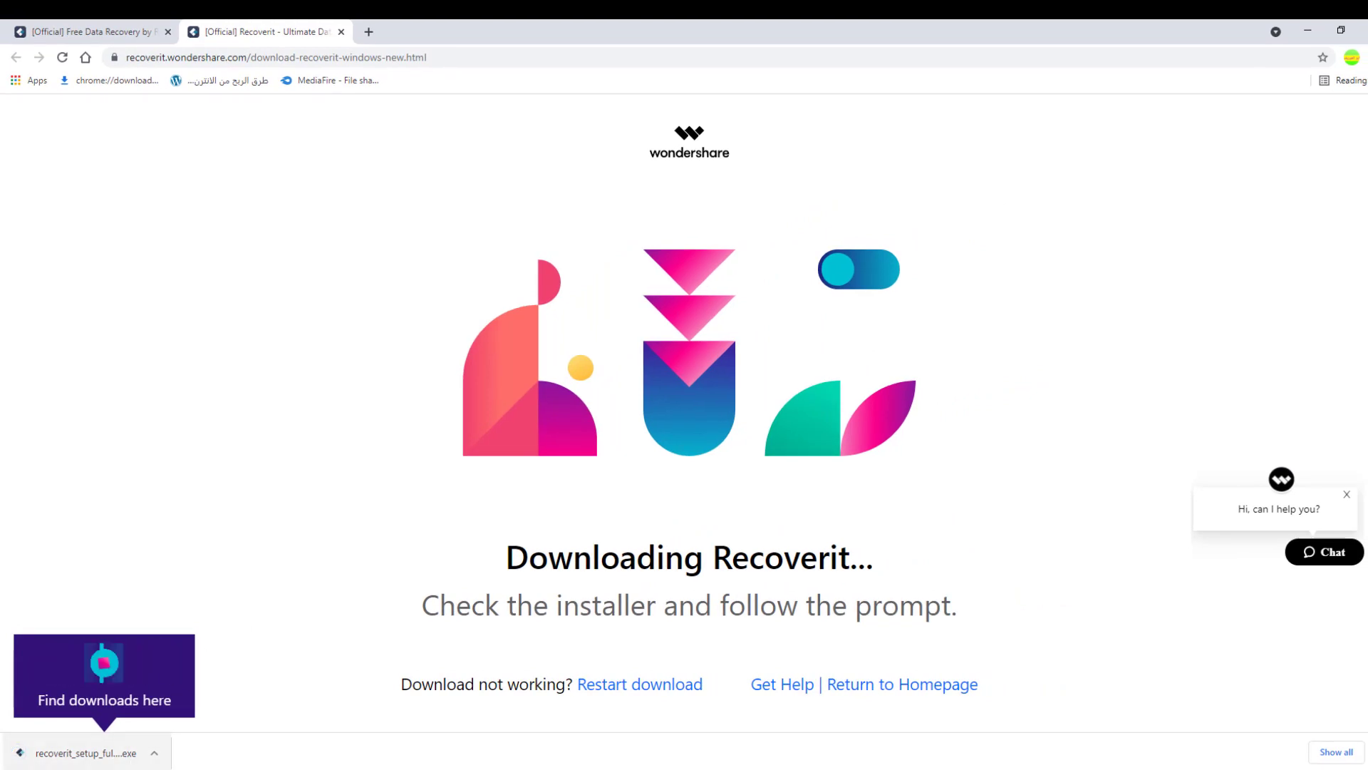
# Step: Run the downloaded Recoverit setup file
pyautogui.click(154, 754)
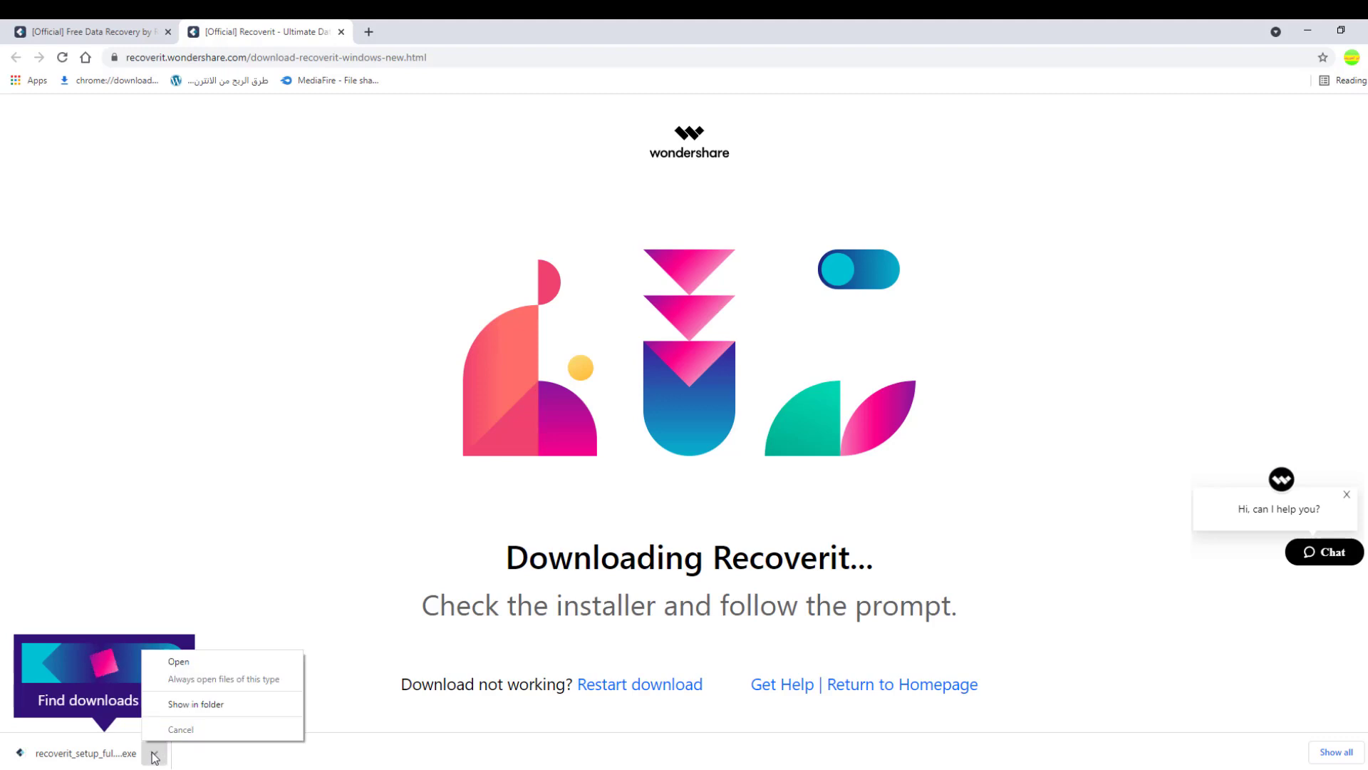
pyautogui.click(178, 661)
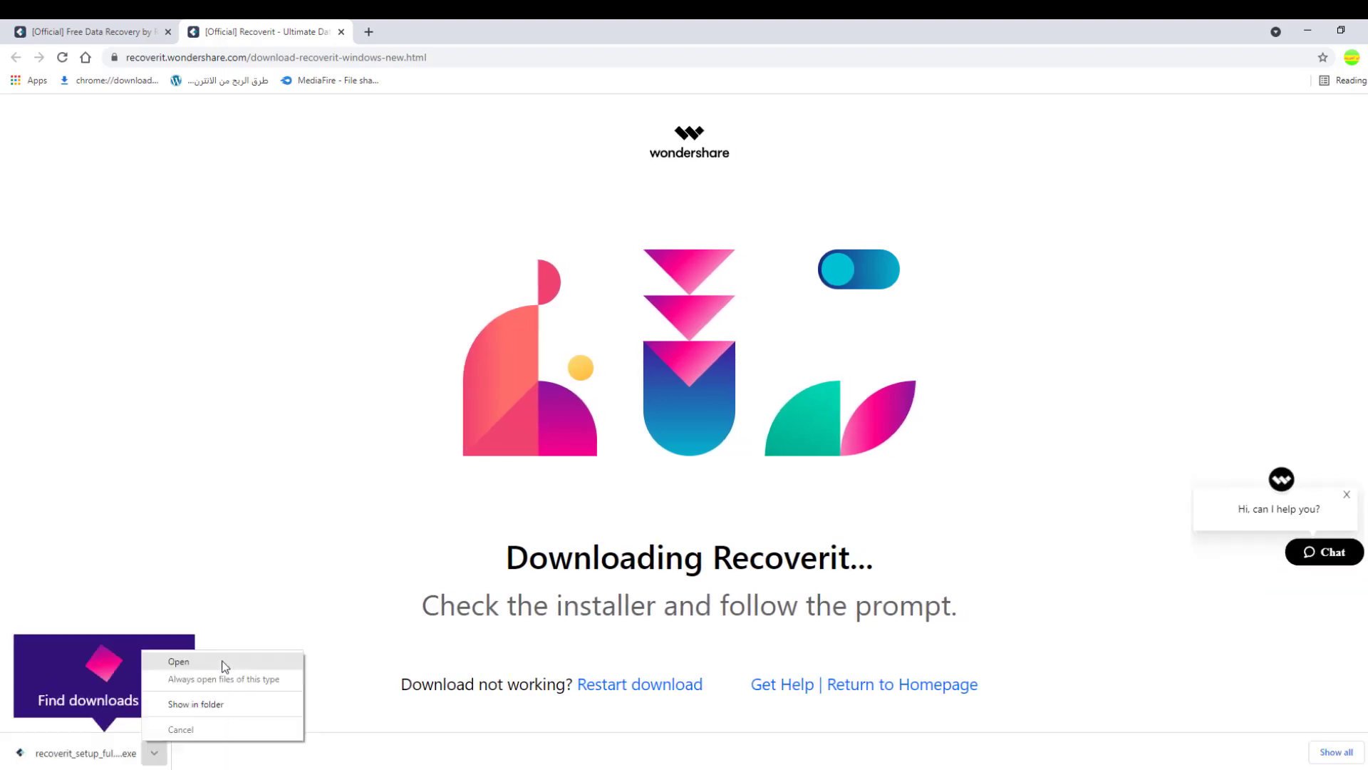
pyautogui.click(225, 666)
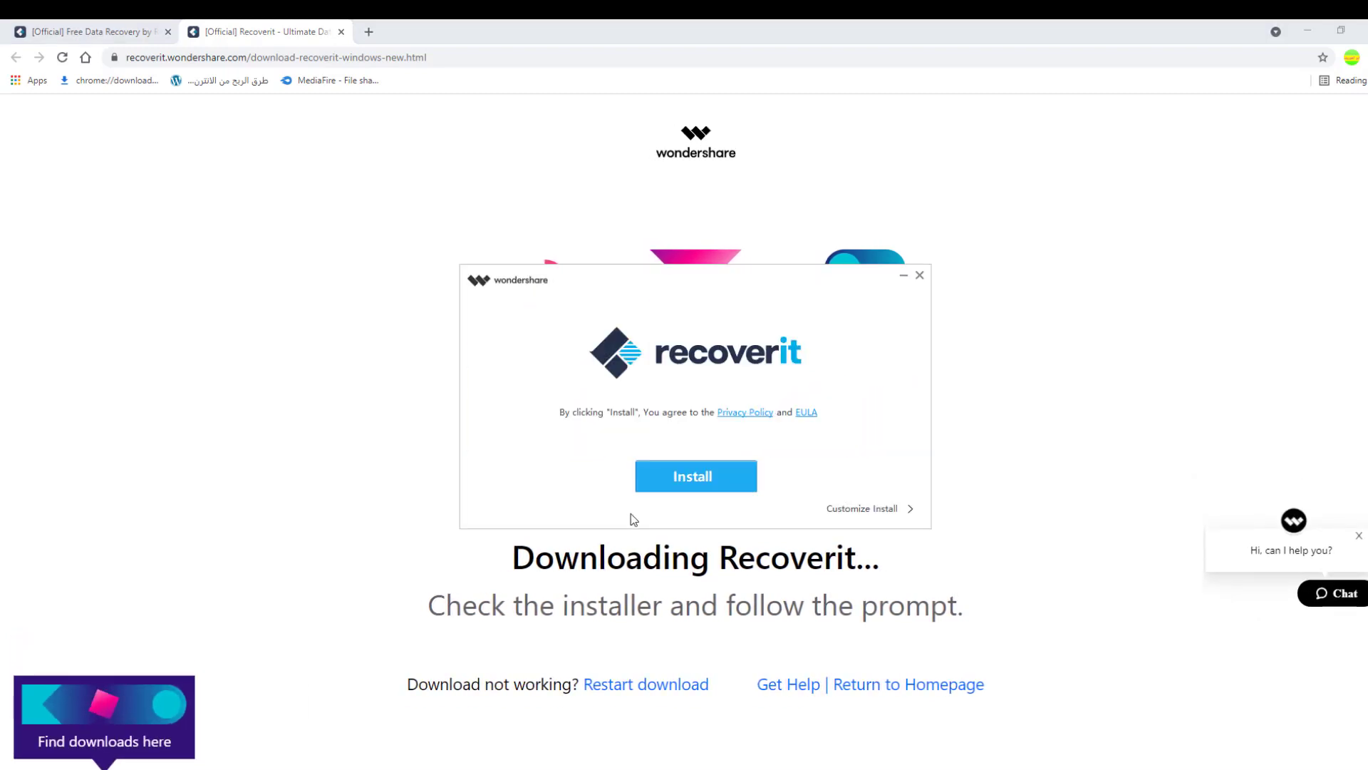
# Step: Install Recoverit over the existing copy and launch the program
pyautogui.click(690, 478)
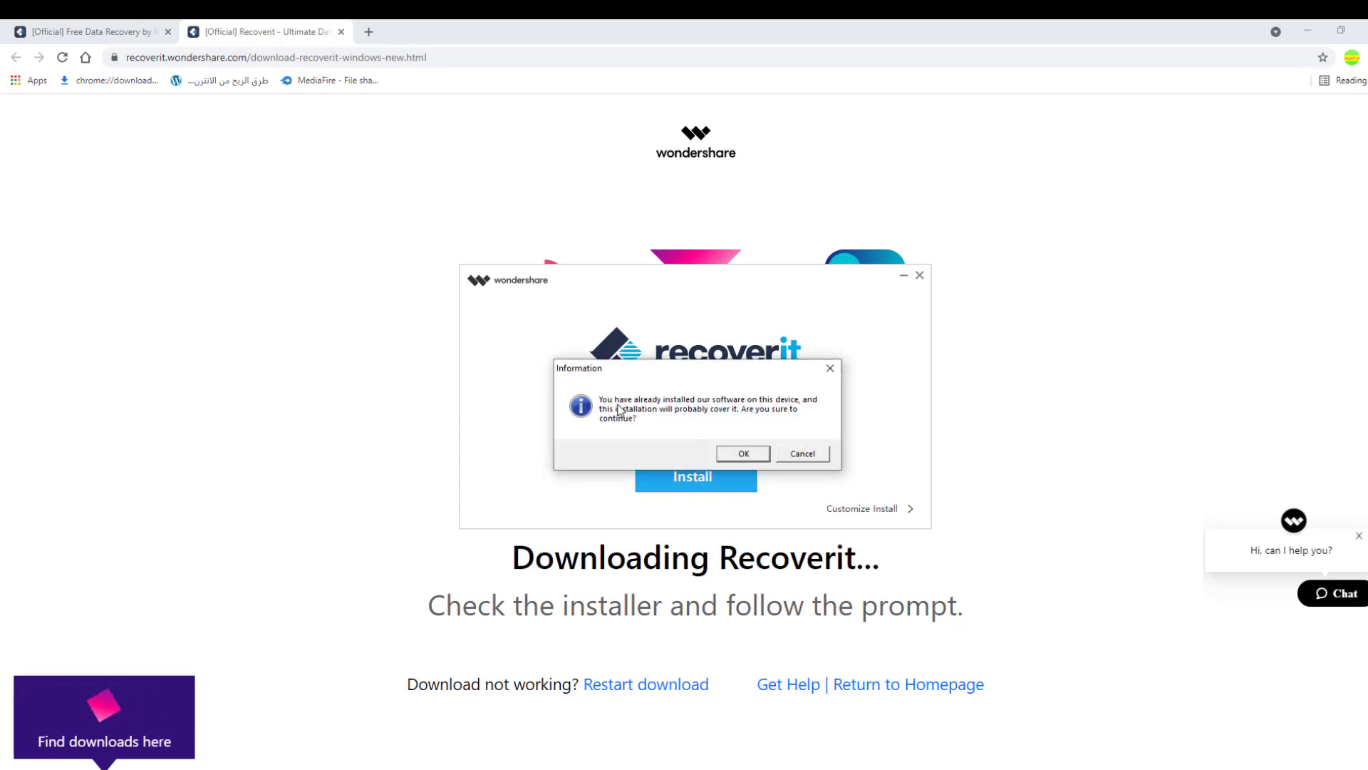
pyautogui.click(734, 455)
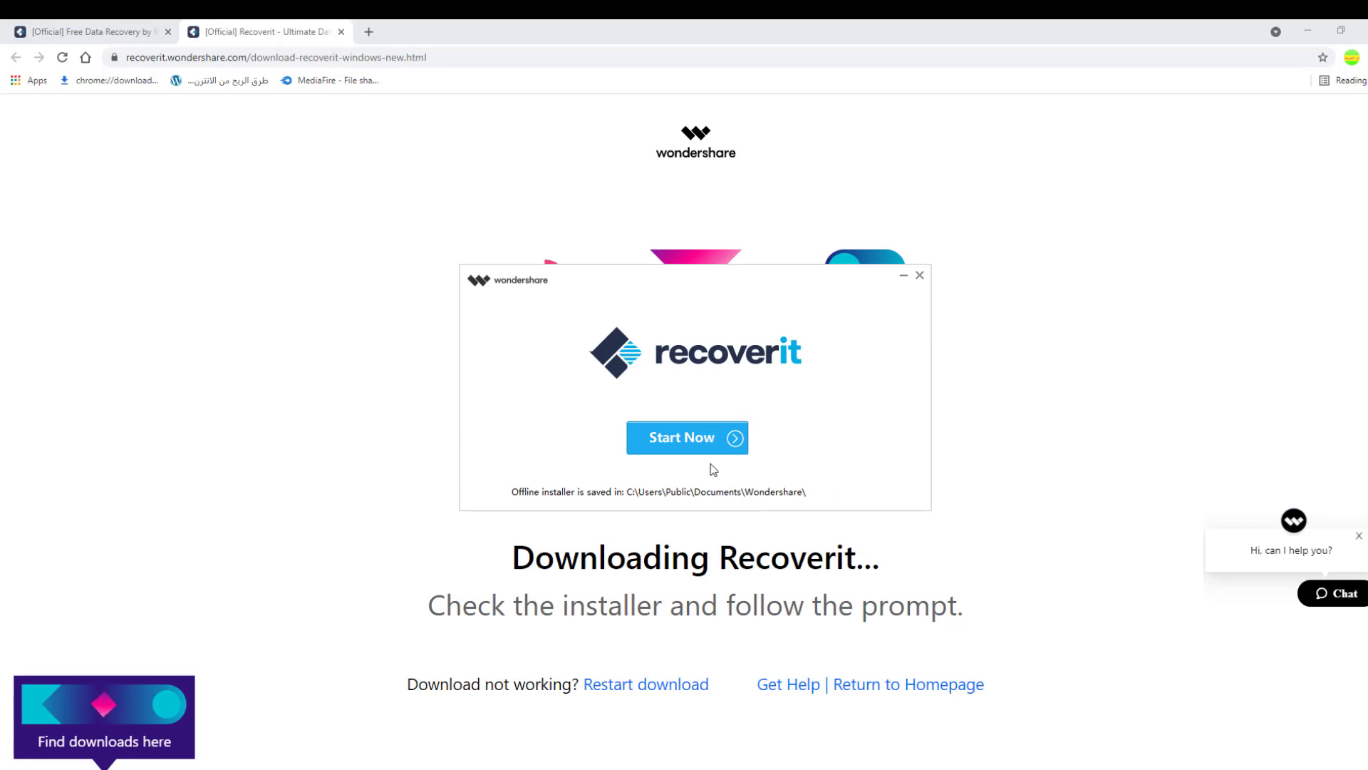
pyautogui.click(685, 440)
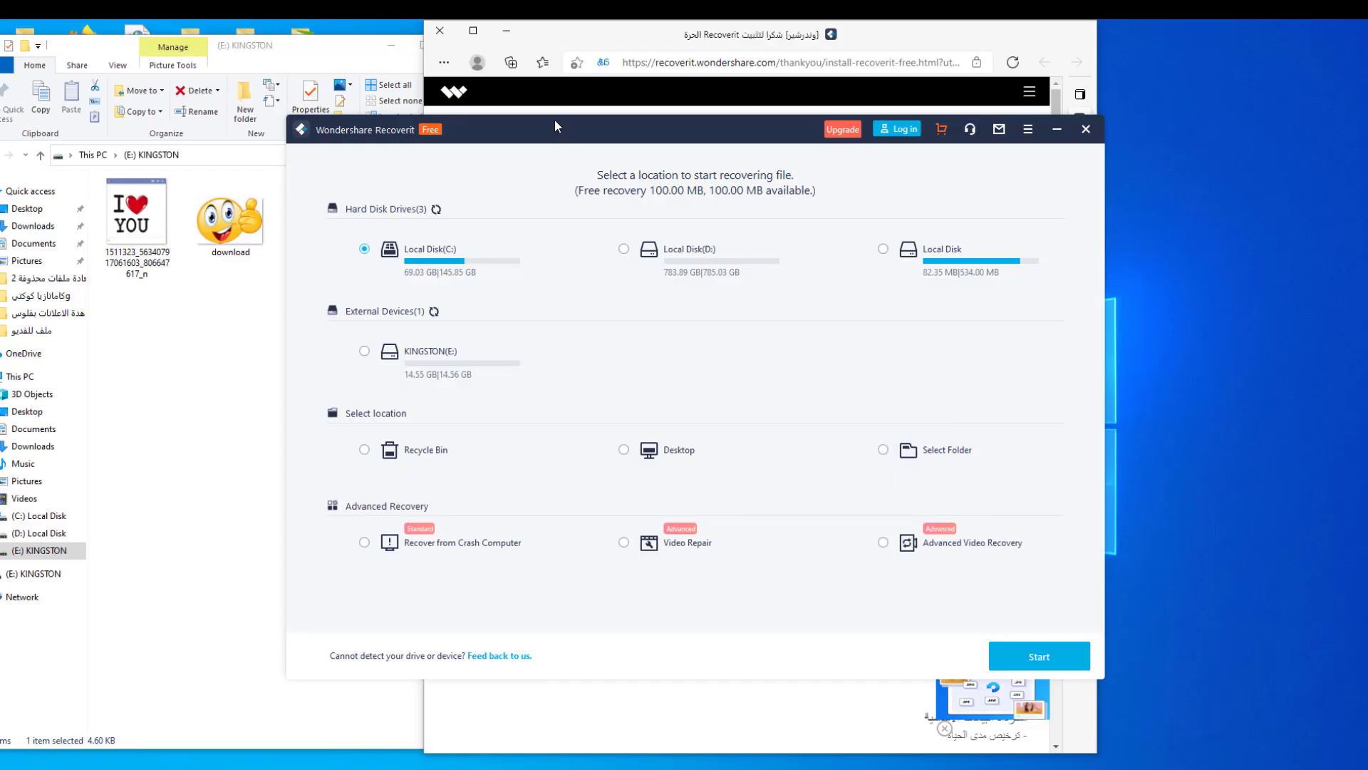
# Step: Examine the licence prices on the Recoverit web page that opened after installation
pyautogui.moveTo(555, 126); pyautogui.dragTo(683, 161)
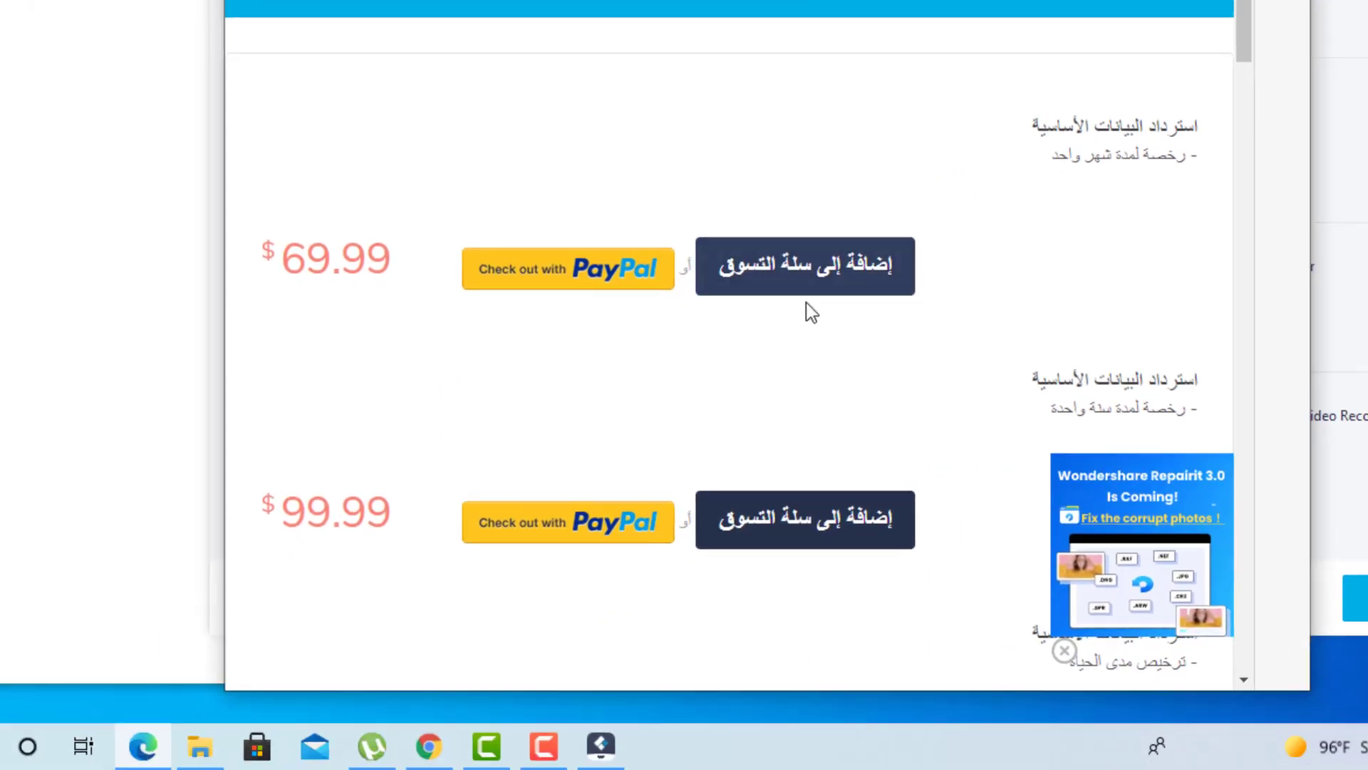
pyautogui.scroll(-5, 677, 338)
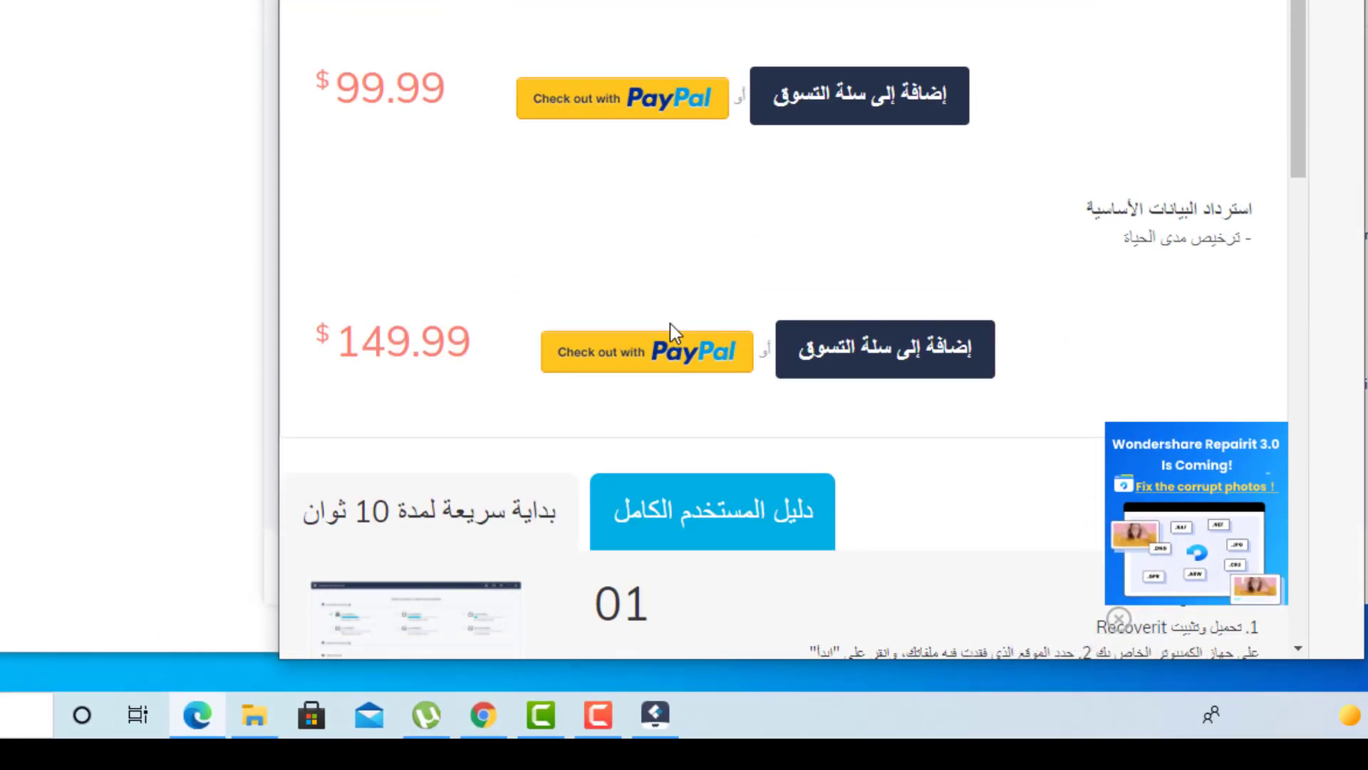
pyautogui.scroll(5, 670, 324)
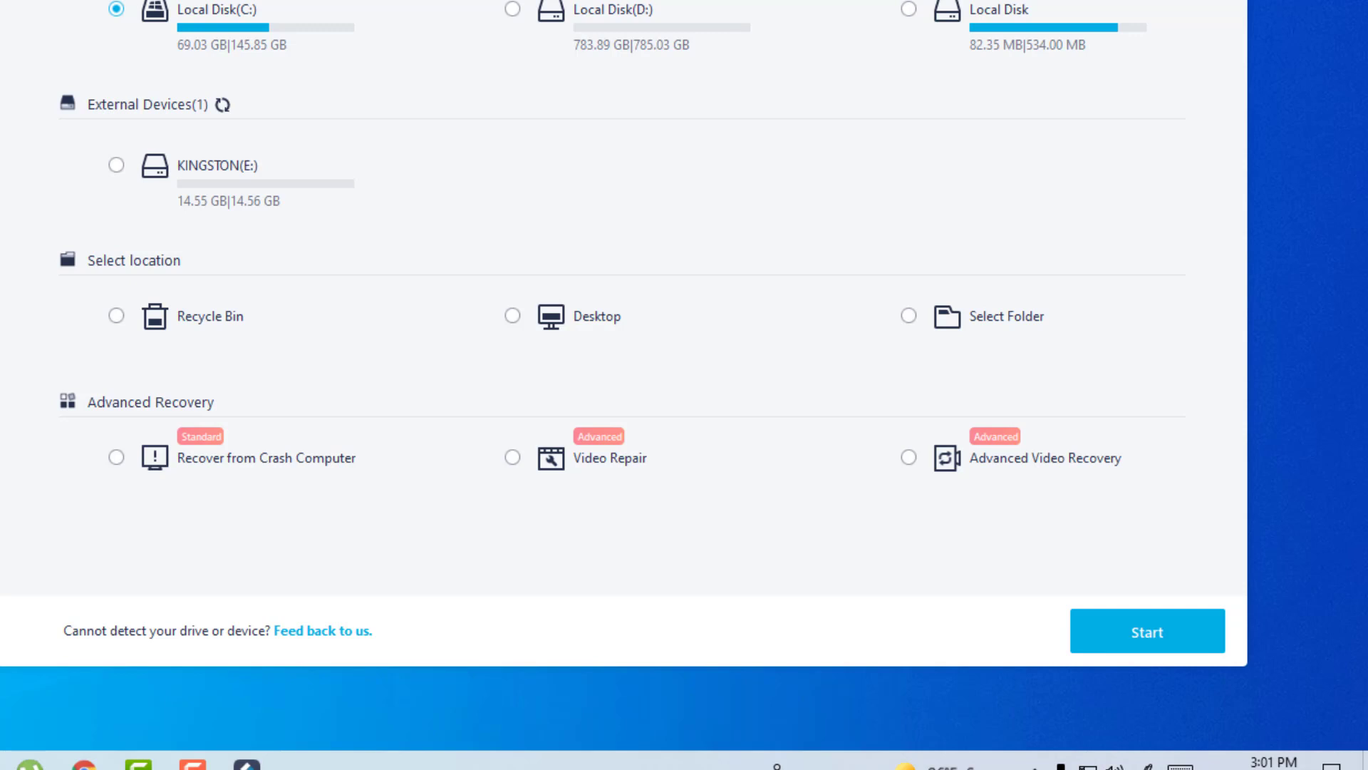
# Step: Delete the picture files from the KINGSTON (E:) drive and scan that external drive with Recoverit
pyautogui.press('Delete')
pyautogui.press('Return')
pyautogui.click(118, 167)
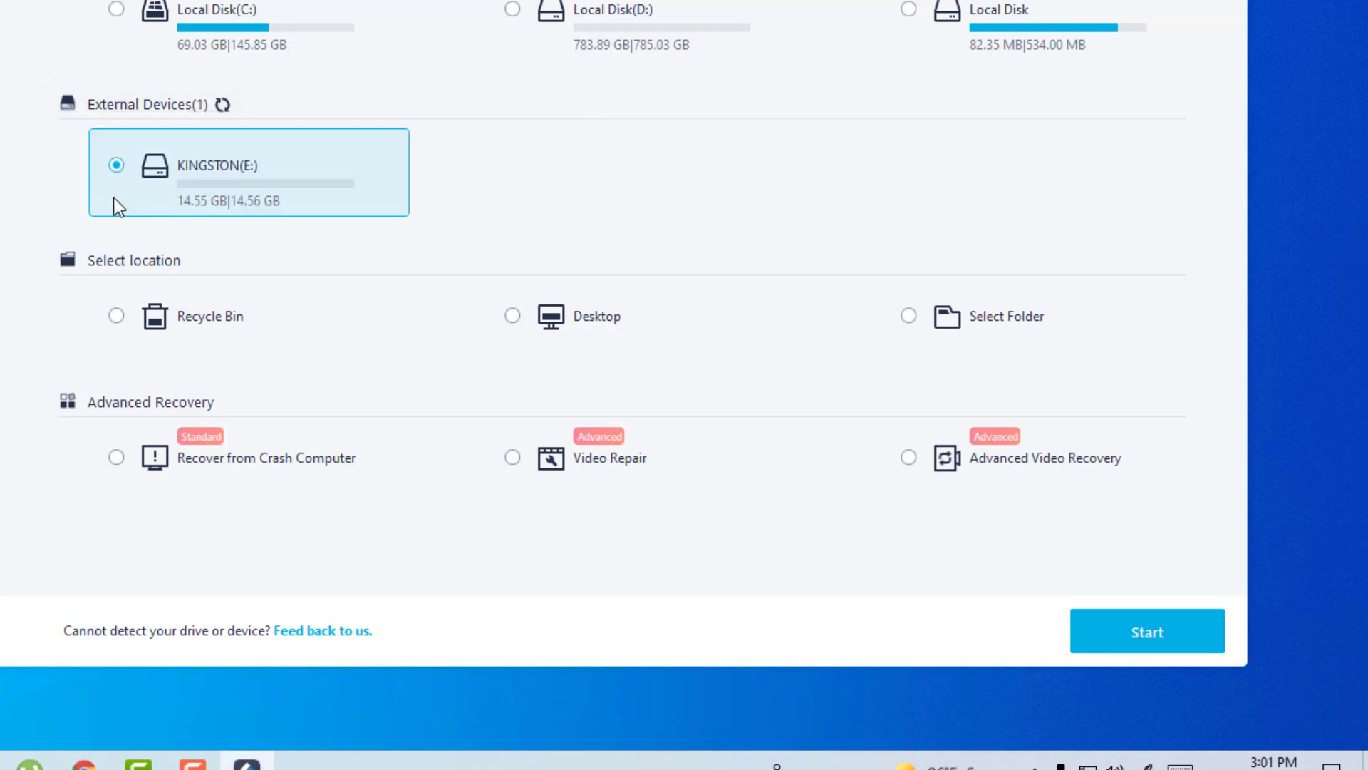
pyautogui.click(1157, 630)
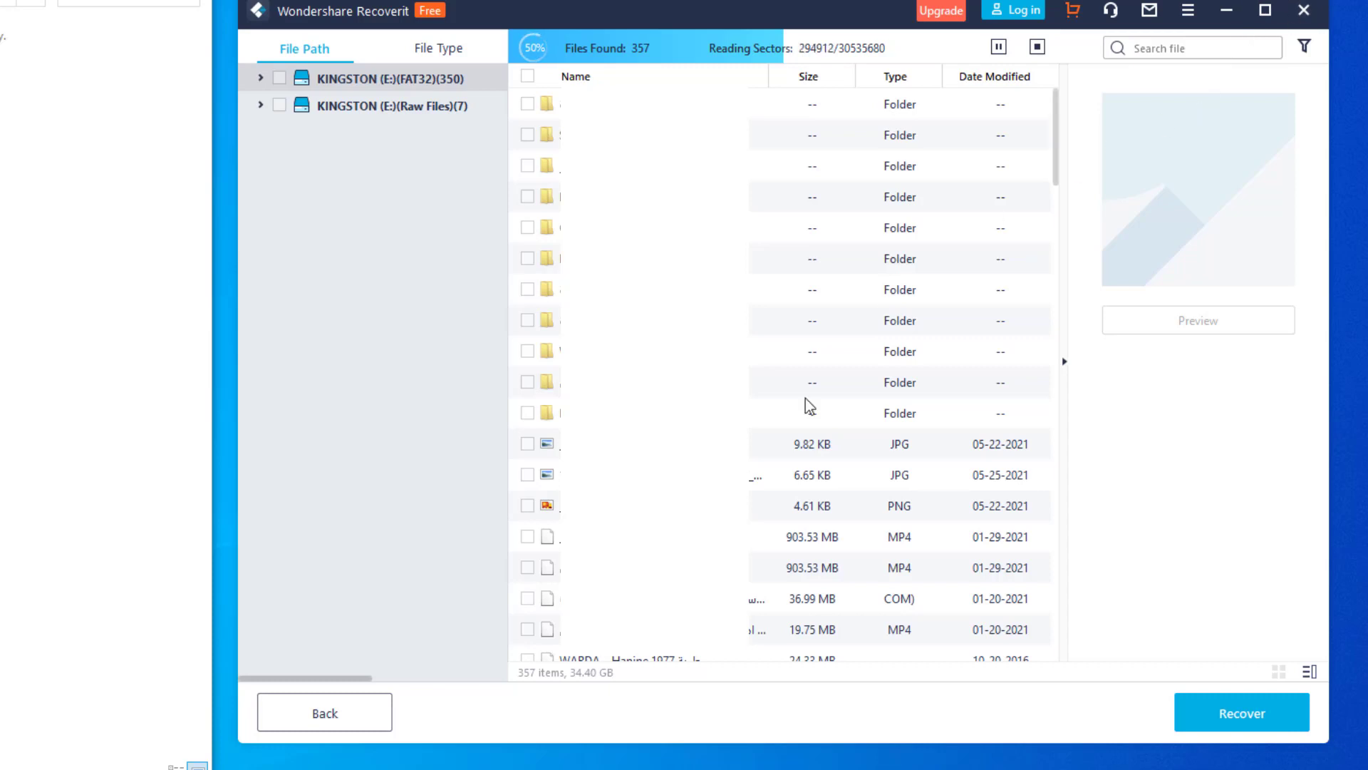
# Step: Open the jpg folder under the KINGSTON (E:) raw files and preview the found image 00000002.jpg
pyautogui.scroll(-3, 775, 430)
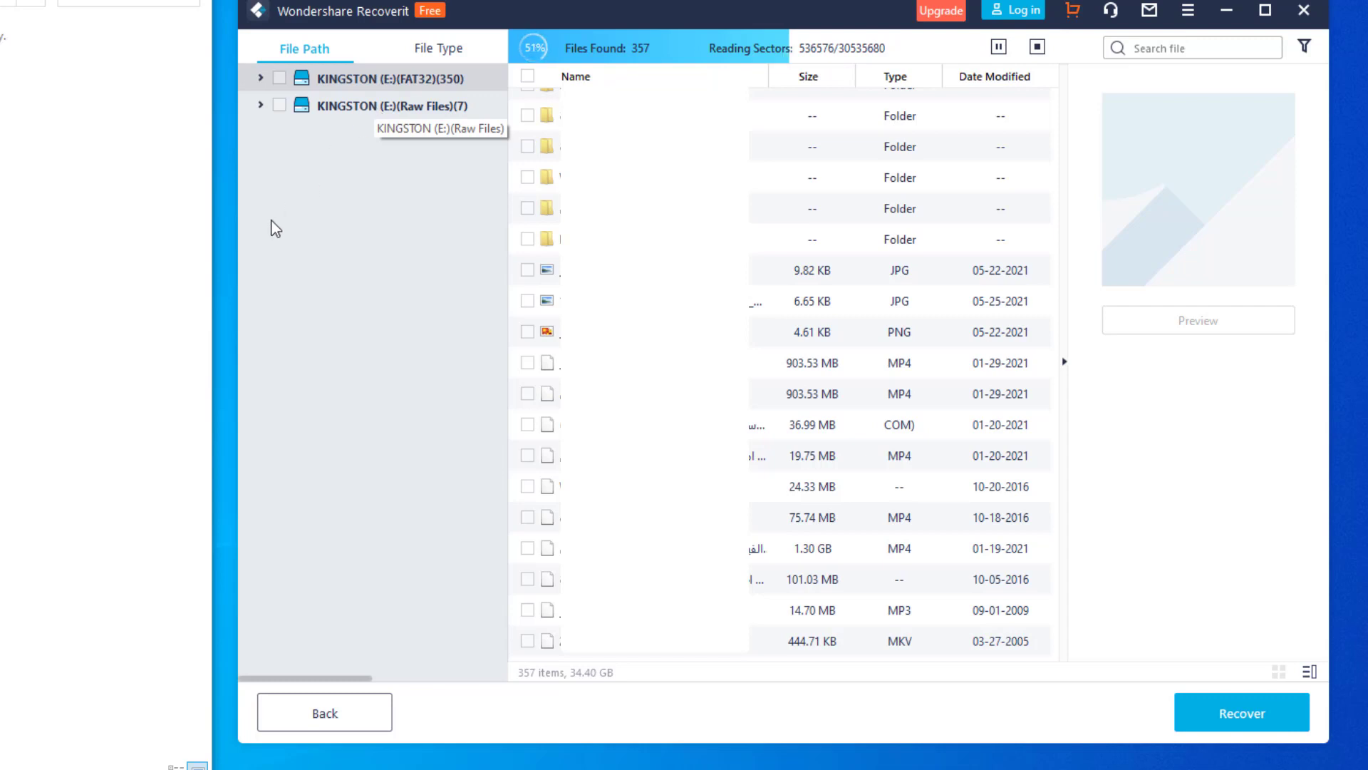
pyautogui.click(371, 112)
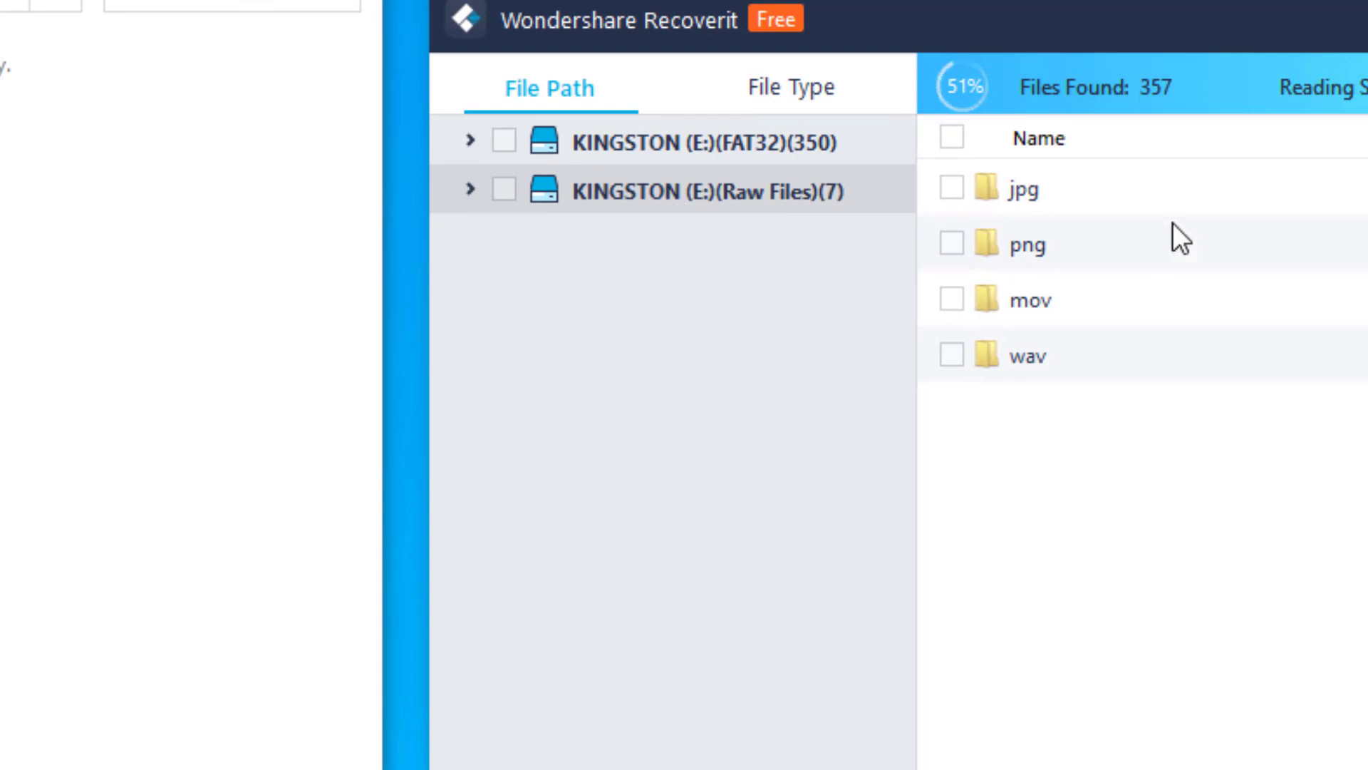
pyautogui.click(1144, 191)
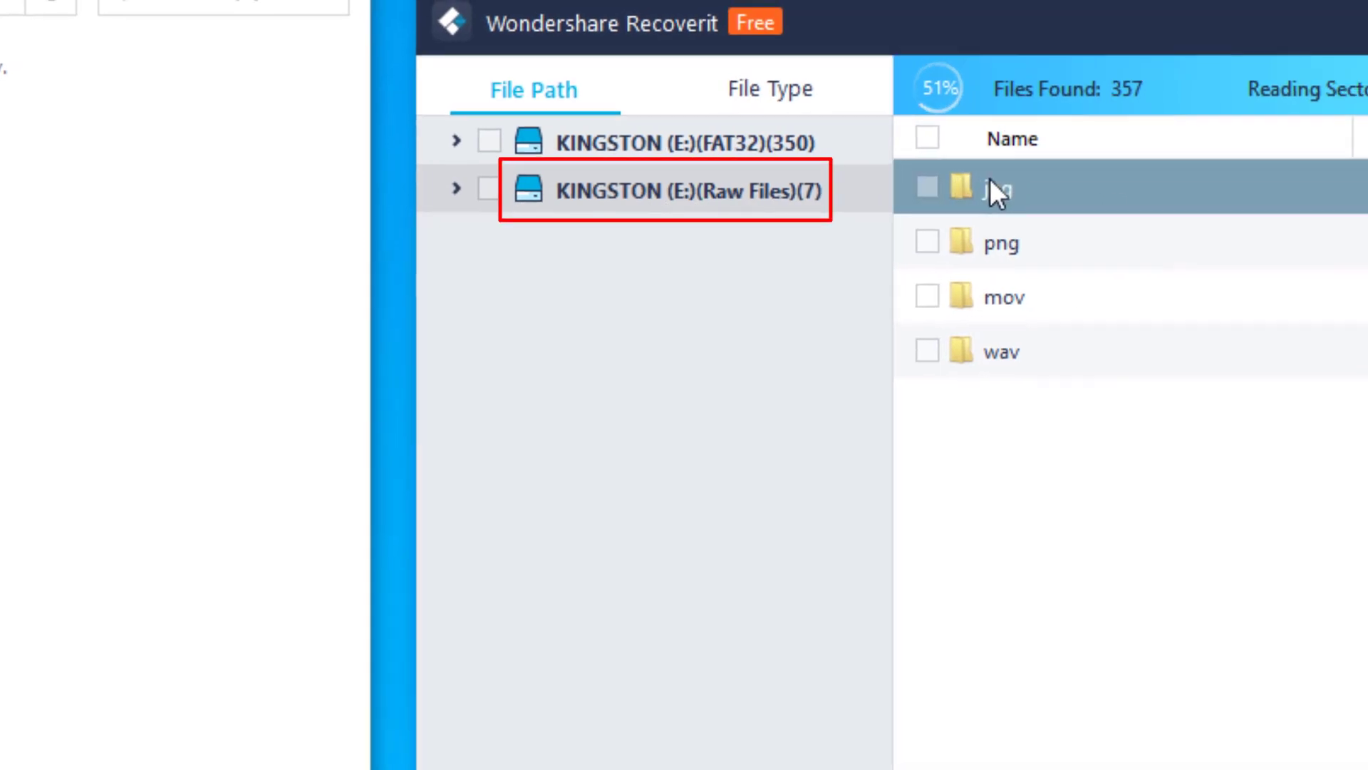
pyautogui.doubleClick(990, 187)
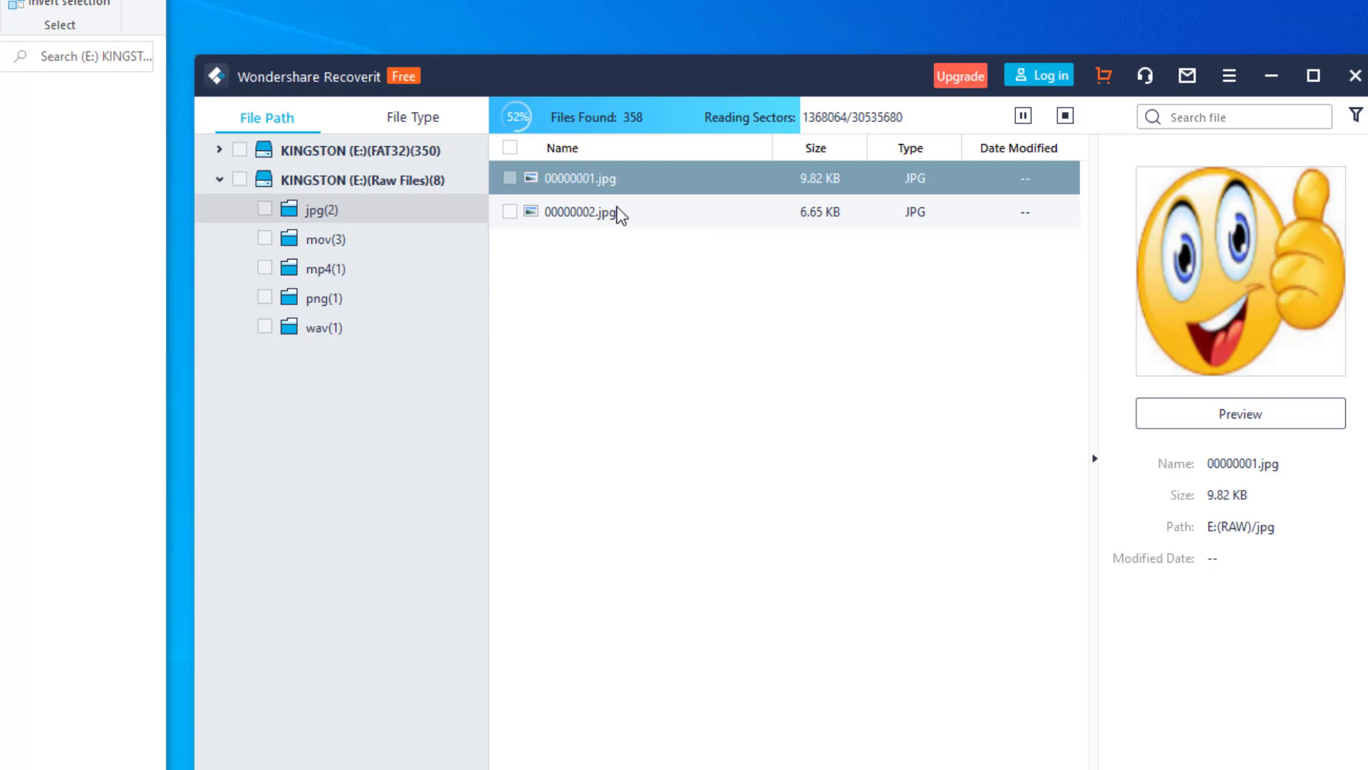
pyautogui.click(620, 212)
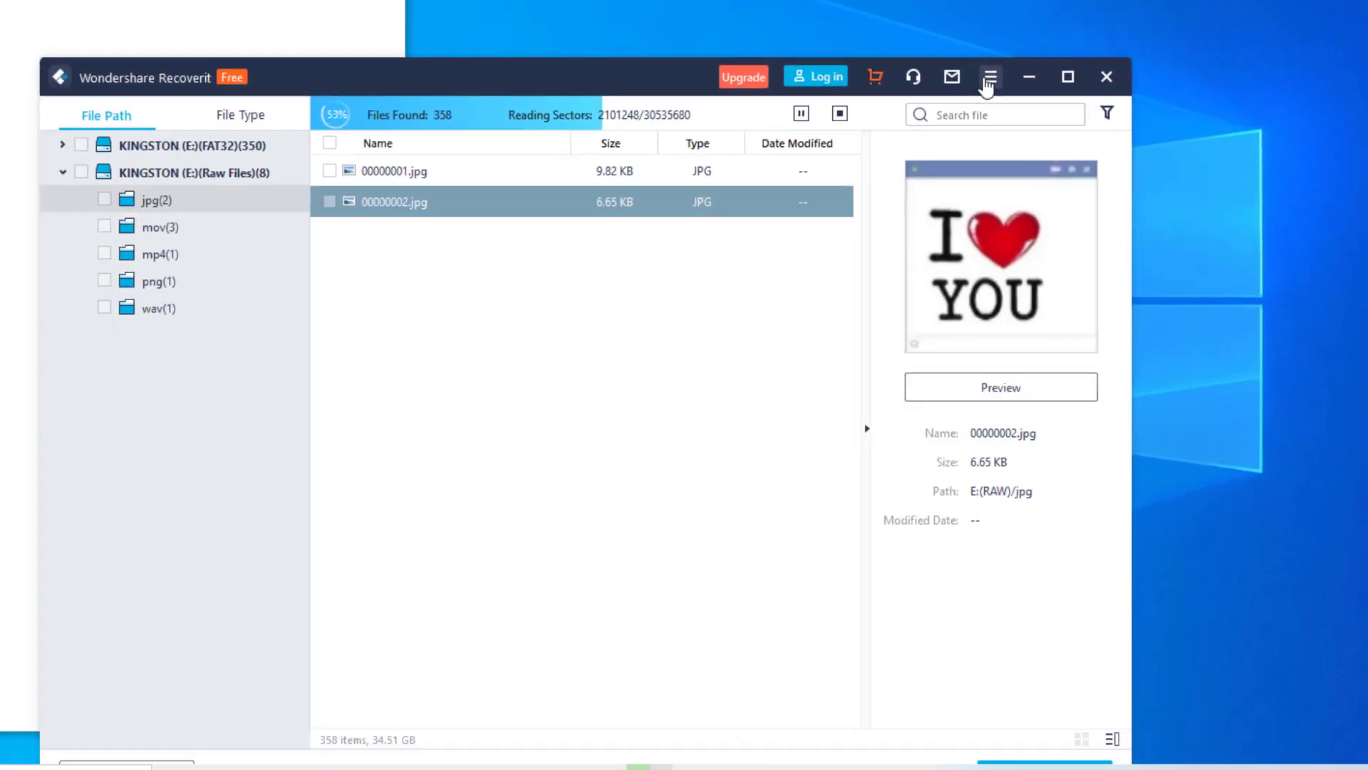
# Step: Change the Recoverit interface language to Arabic
pyautogui.click(922, 411)
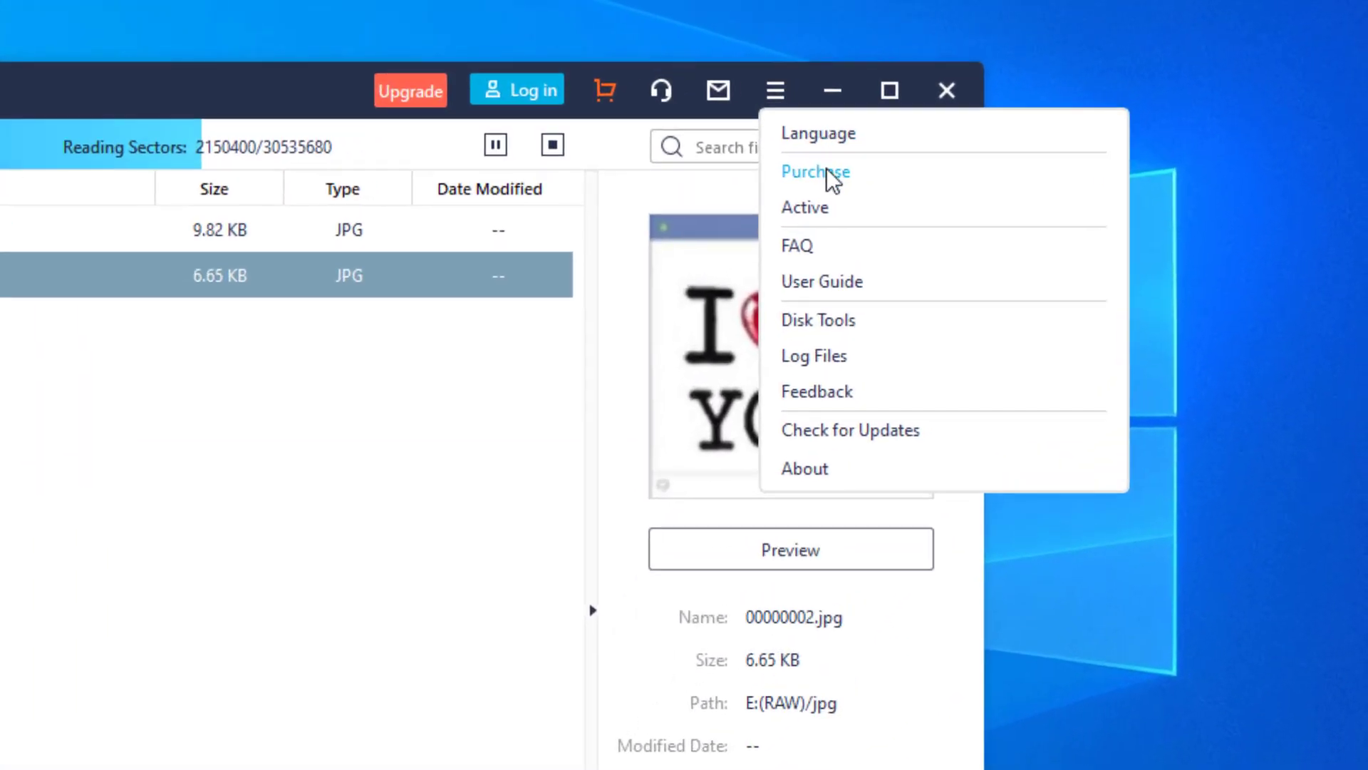
pyautogui.click(1002, 95)
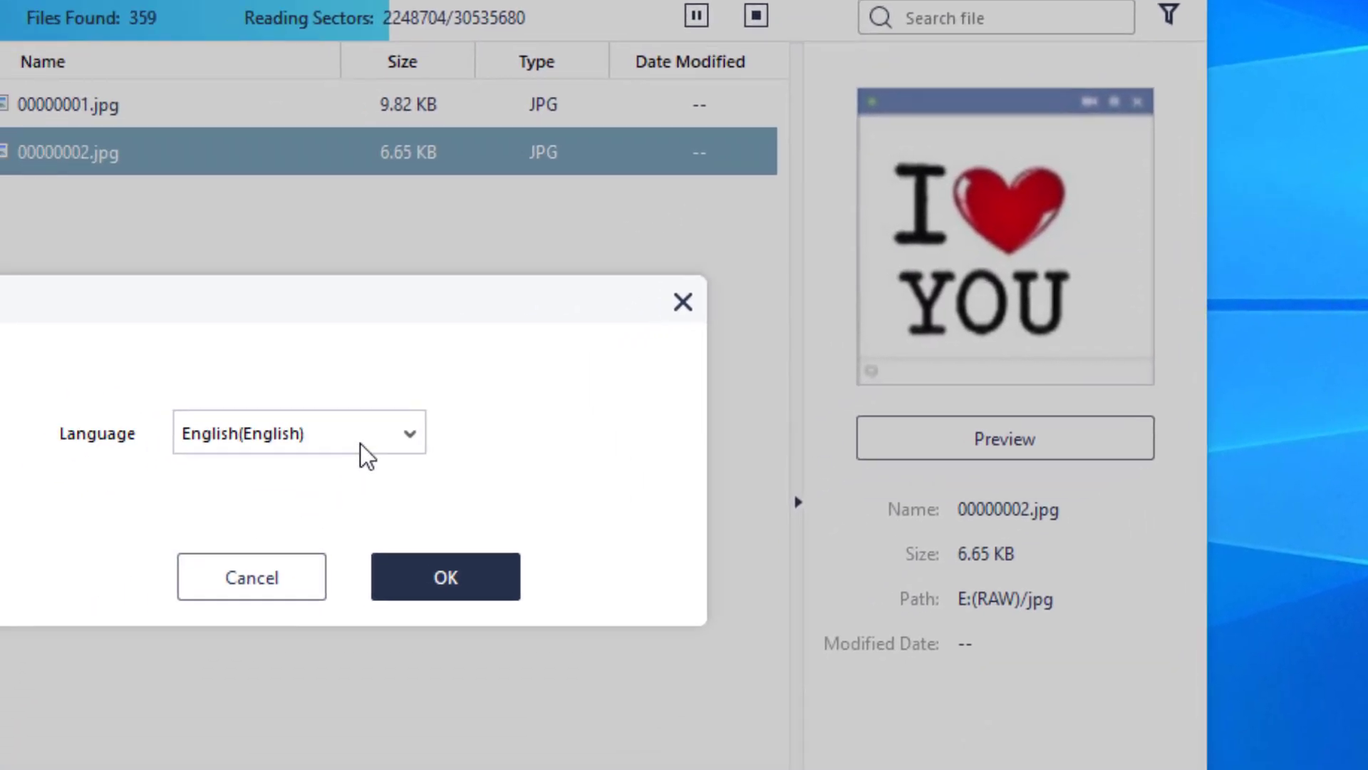
pyautogui.click(189, 546)
pyautogui.scroll(-1, 127, 690)
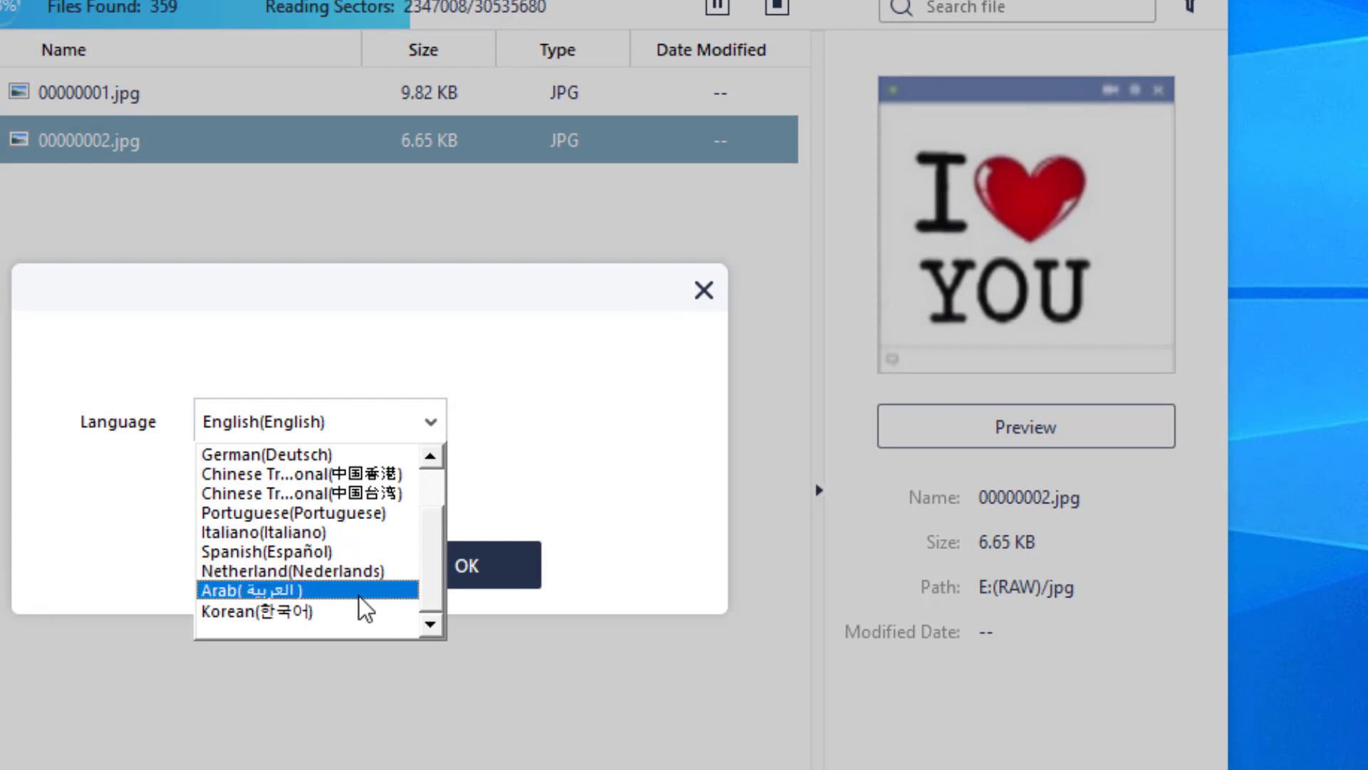
pyautogui.click(362, 592)
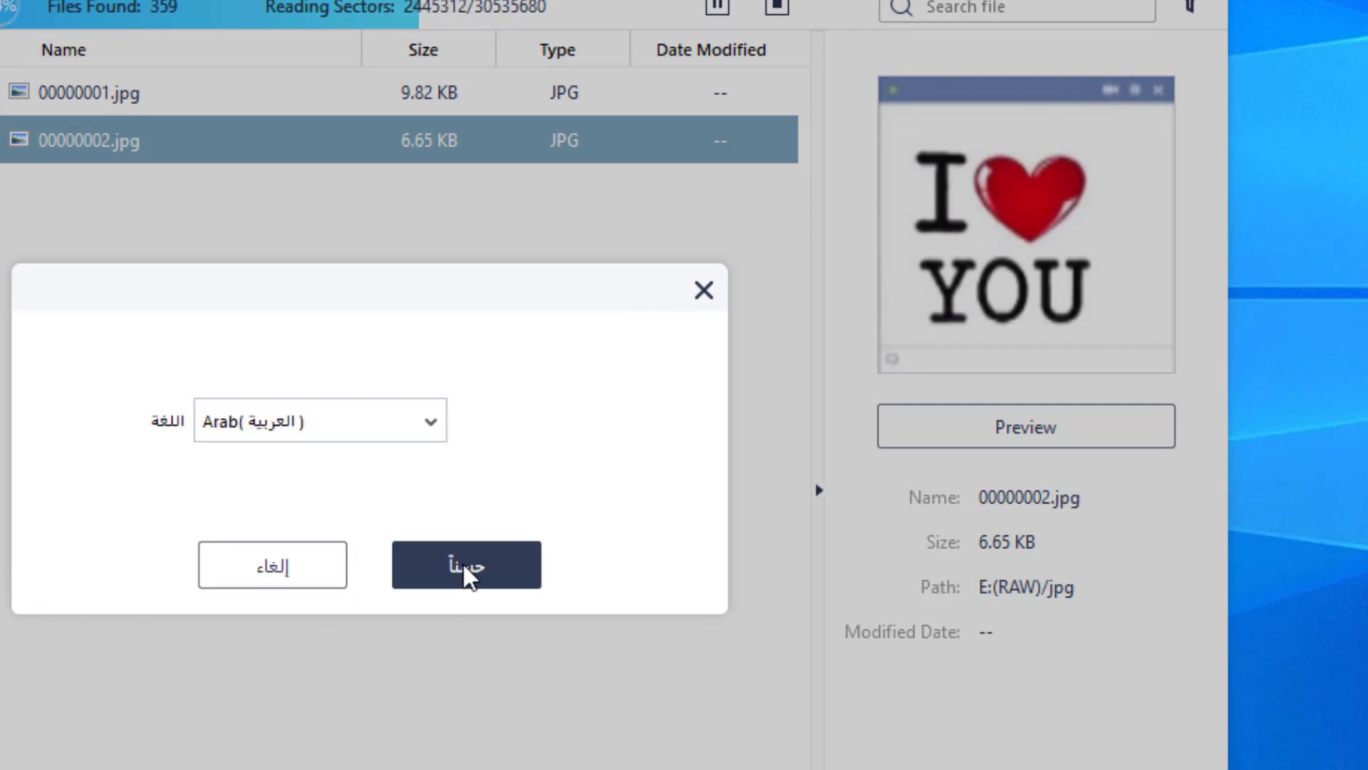
pyautogui.click(463, 572)
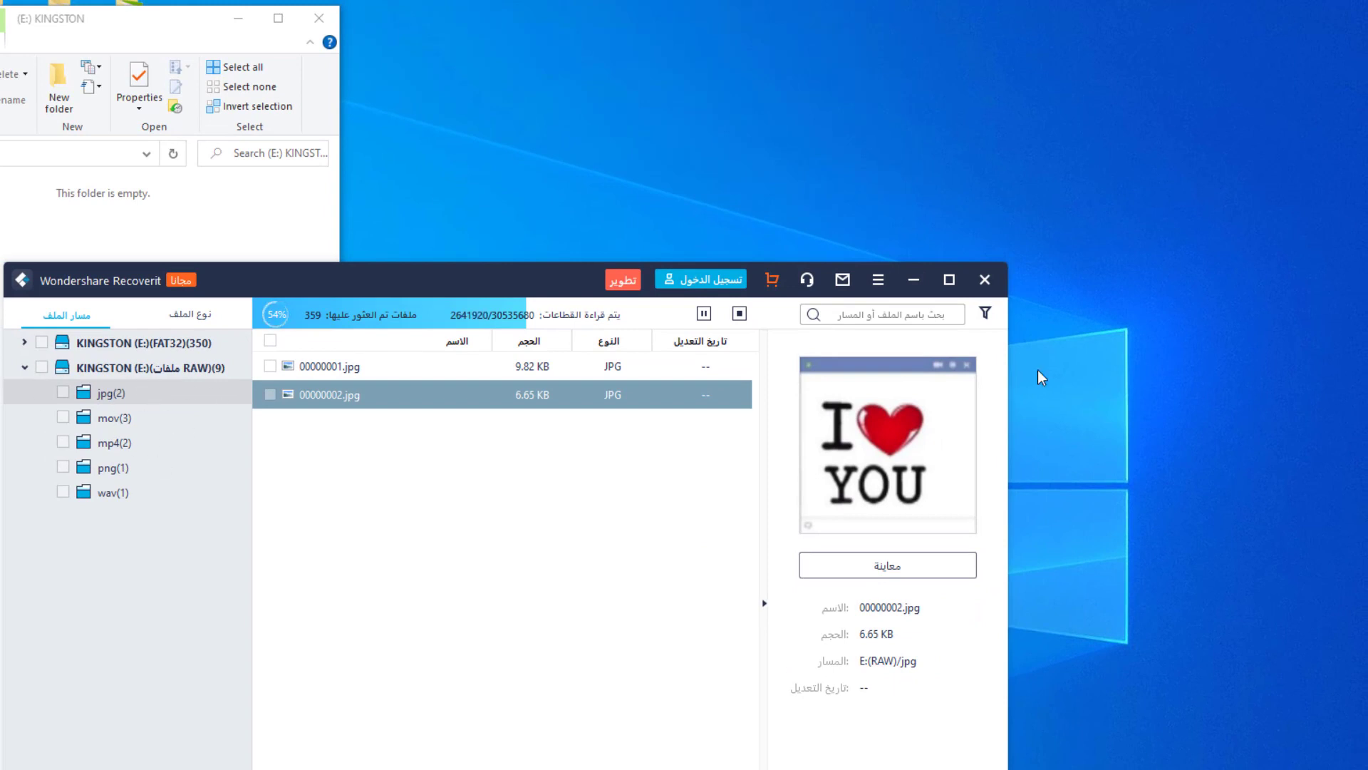
# Step: Change the Recoverit interface language back to English
pyautogui.click(881, 283)
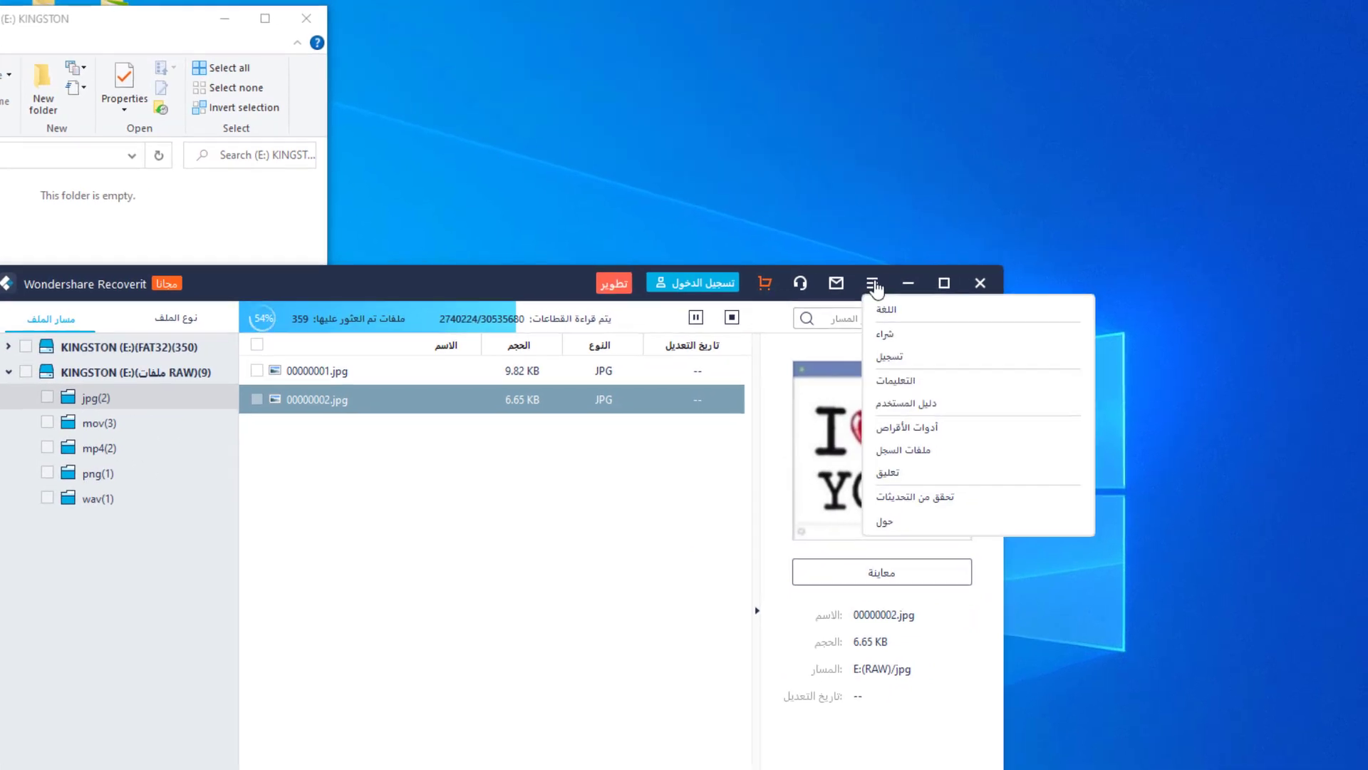
pyautogui.click(630, 495)
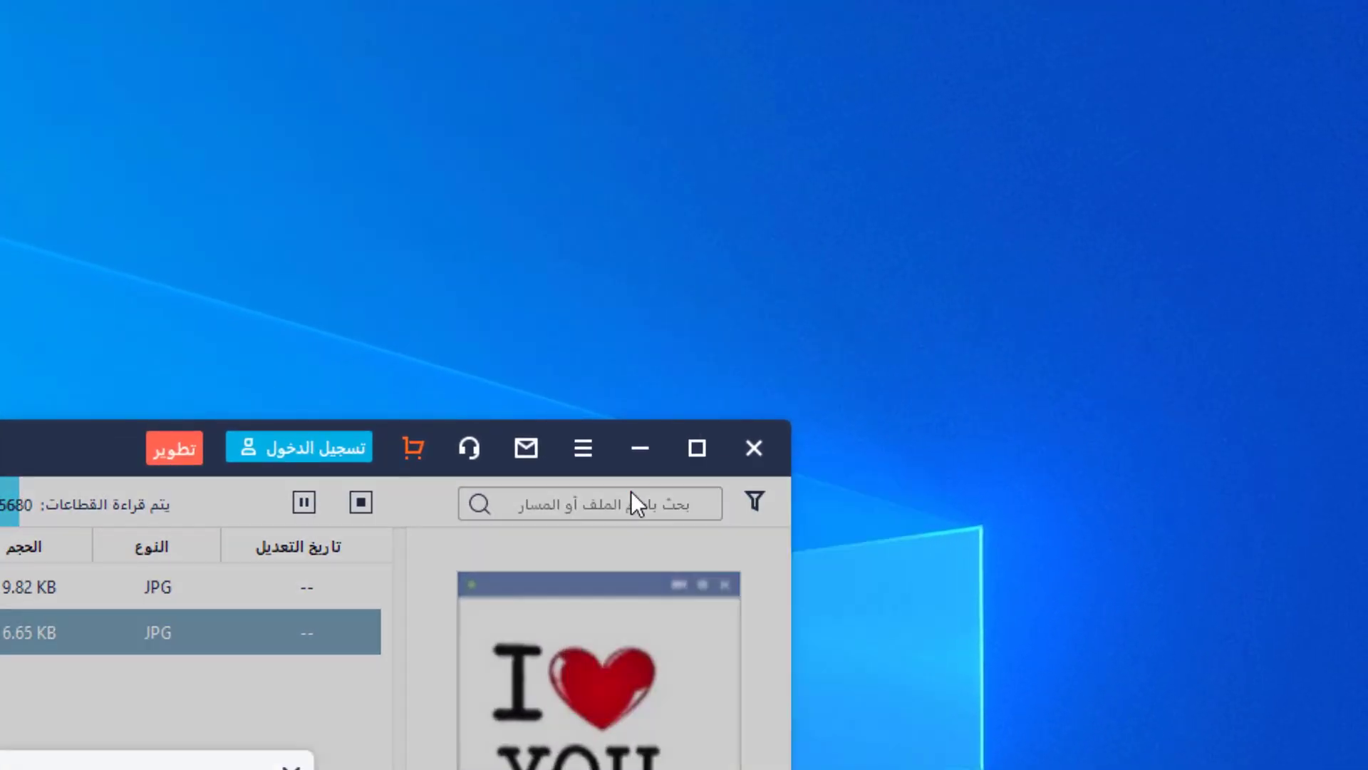
pyautogui.click(31, 769)
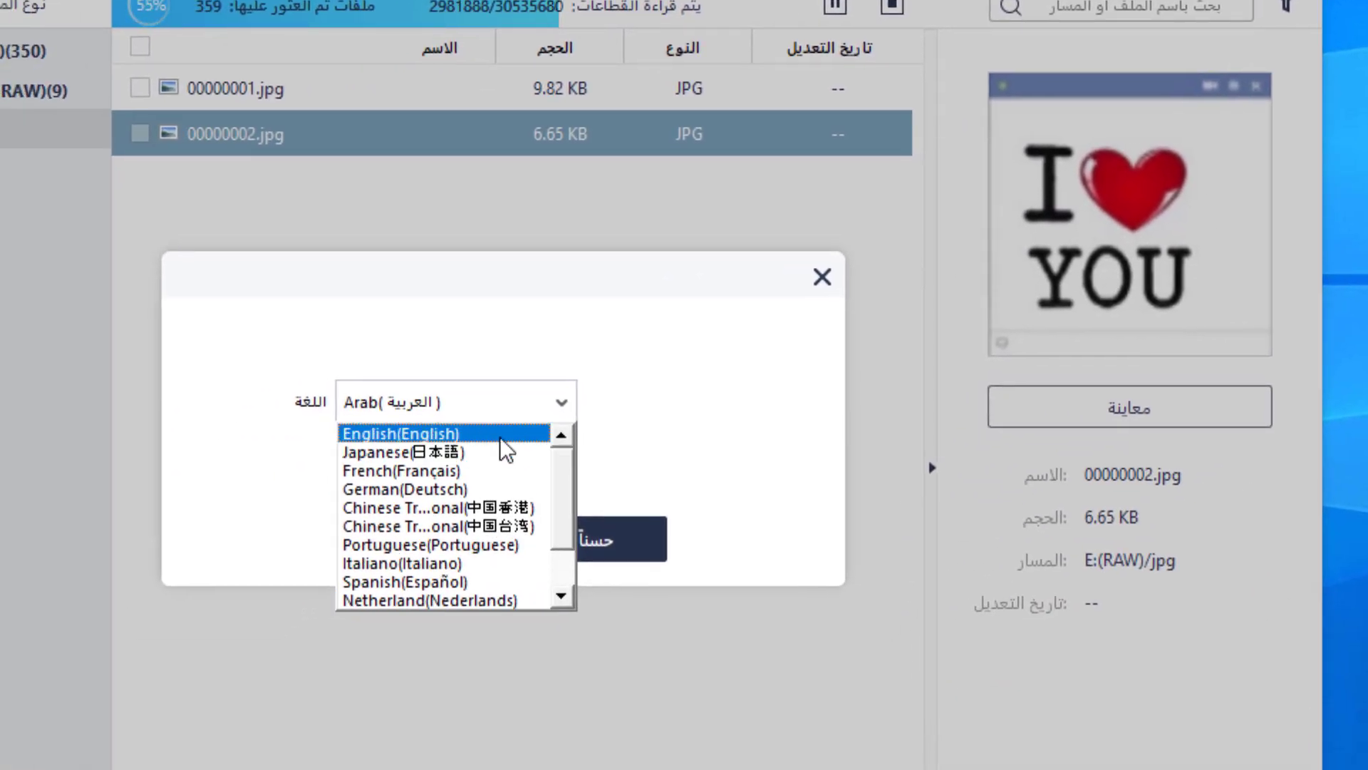
pyautogui.click(501, 437)
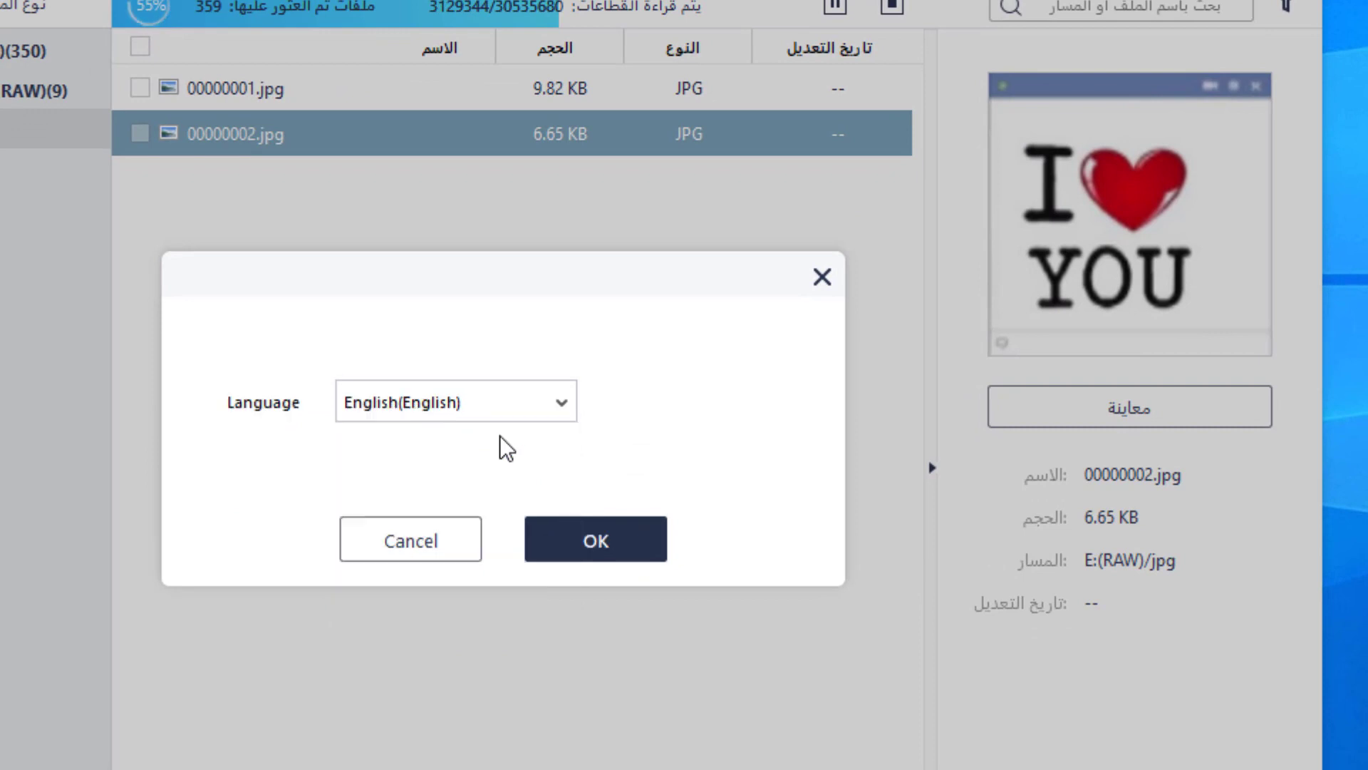
pyautogui.click(574, 549)
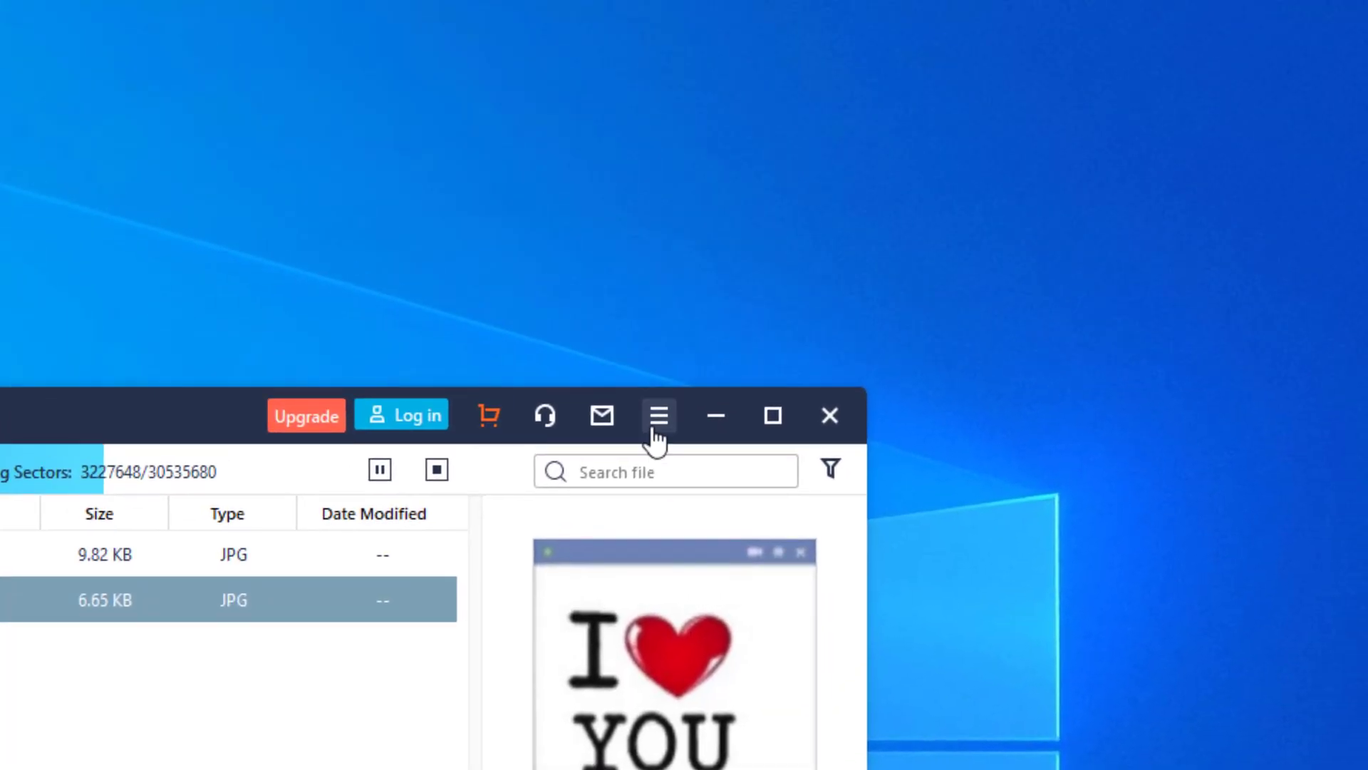
# Step: Open the Recoverit purchase page and check the licence durations offered for the Essential and Standard individual plans
pyautogui.click(656, 424)
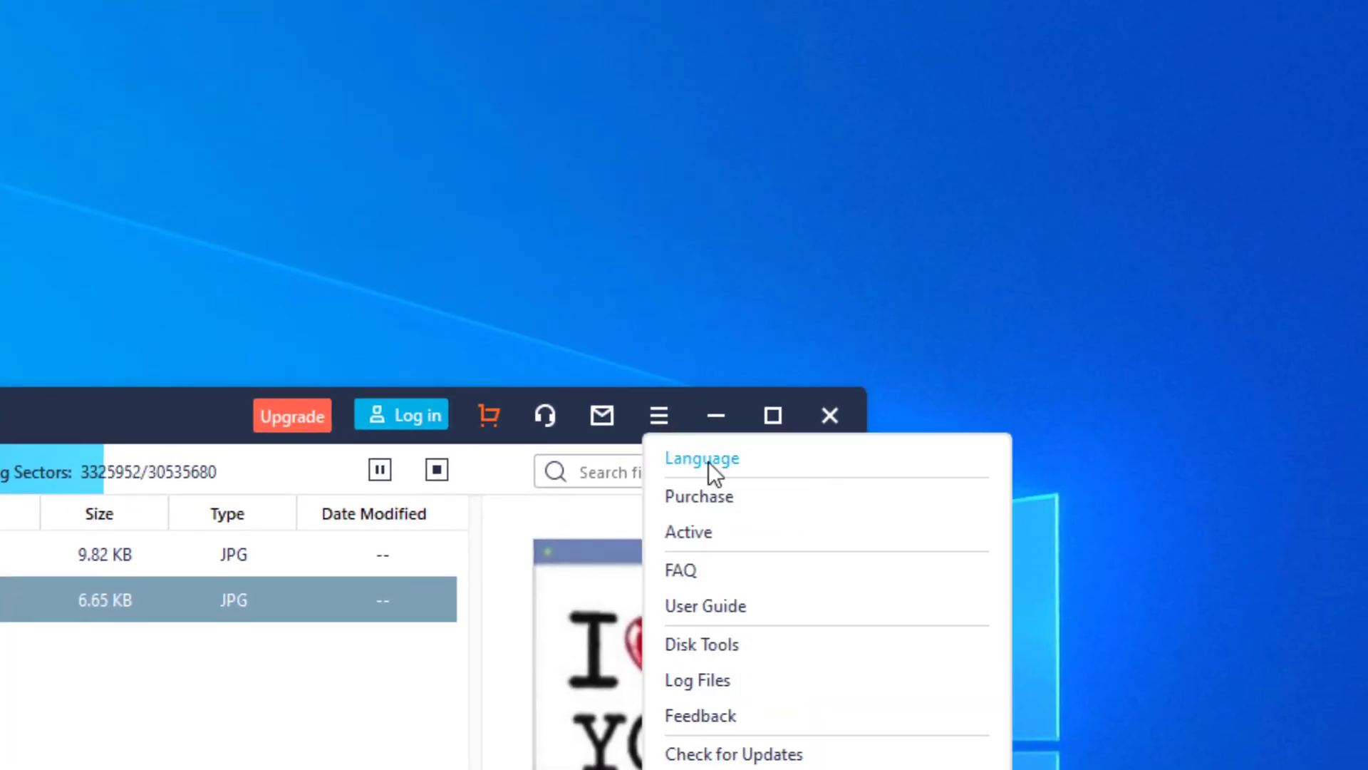
pyautogui.click(730, 492)
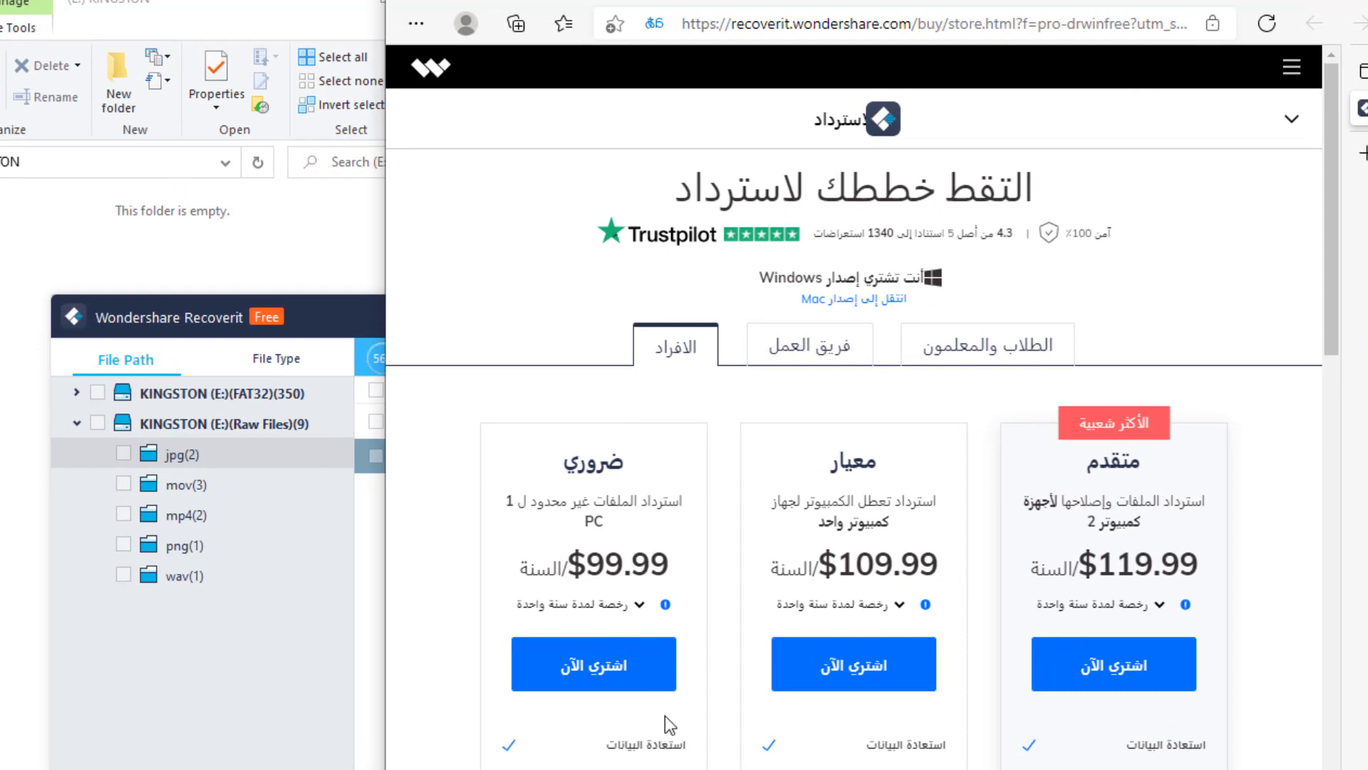
pyautogui.click(642, 608)
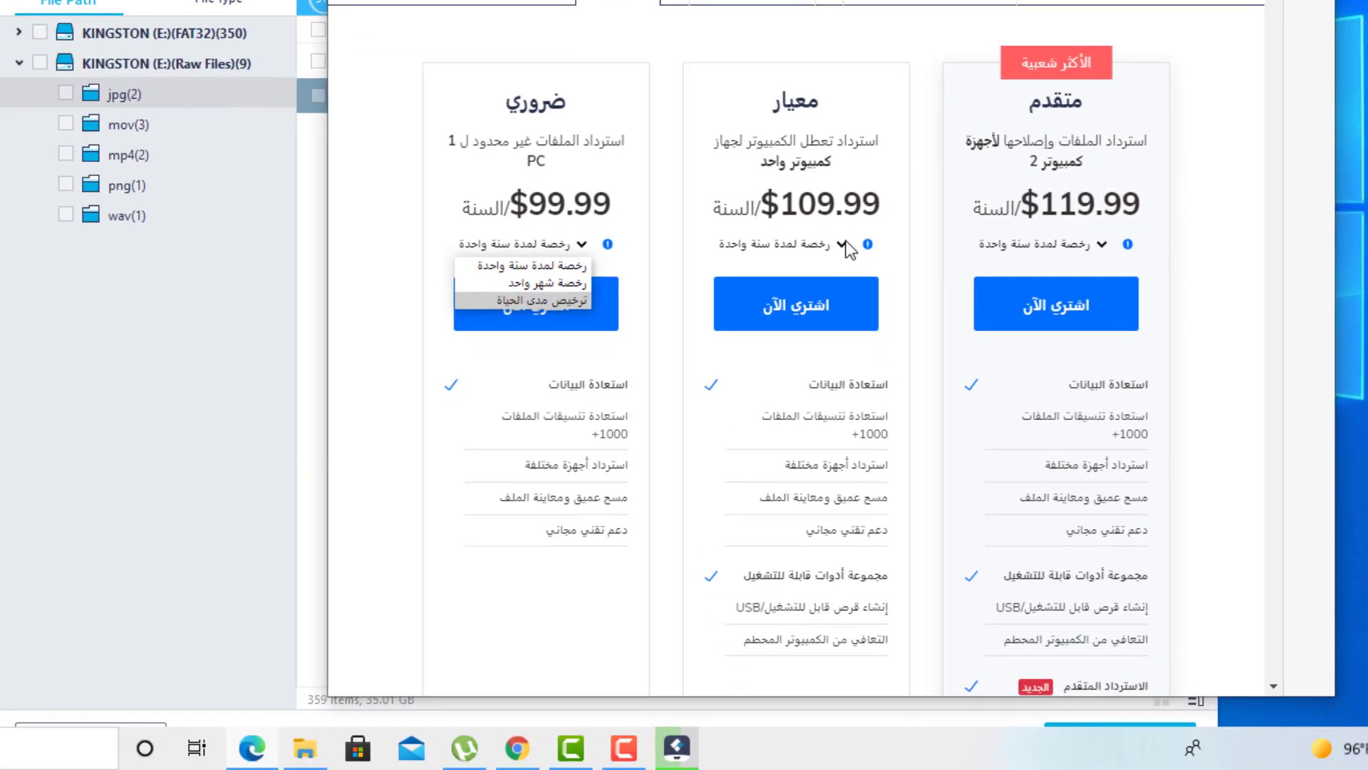
pyautogui.click(847, 244)
pyautogui.click(847, 243)
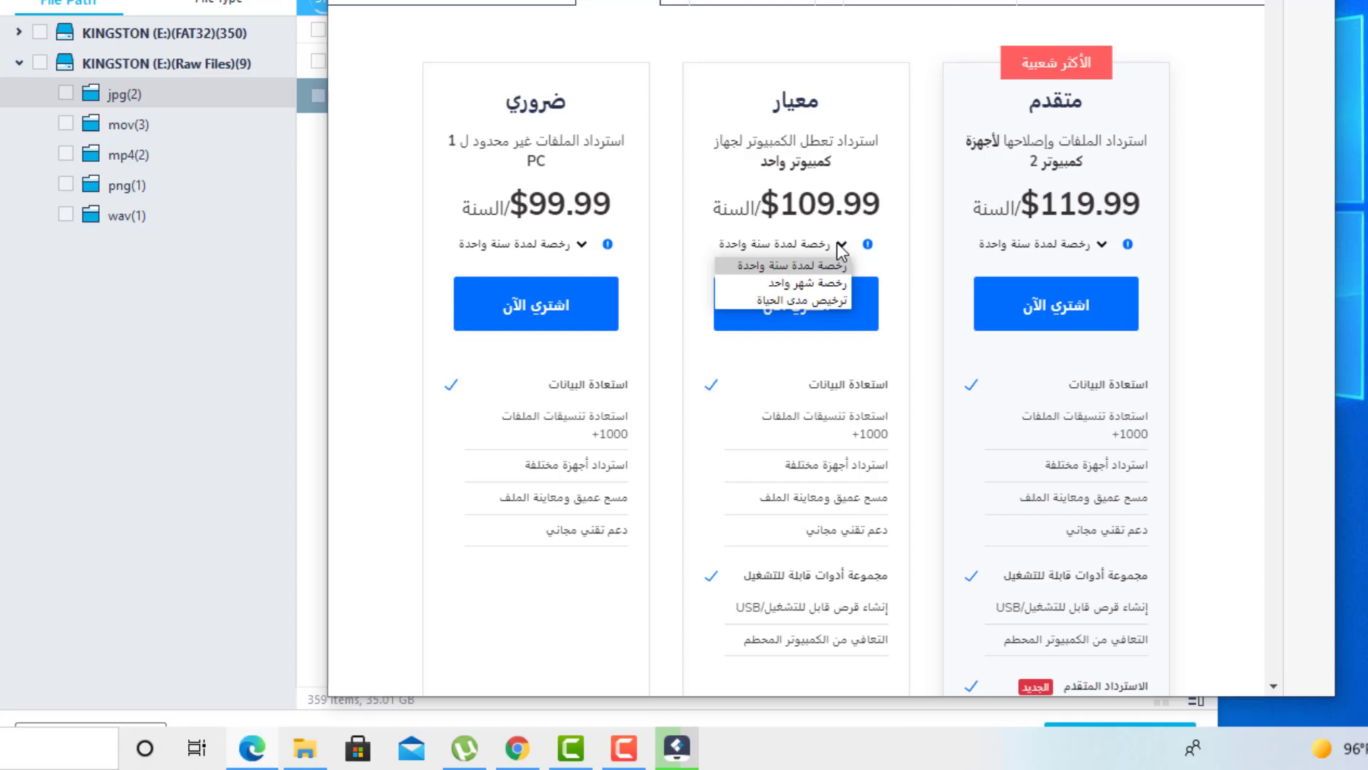
pyautogui.scroll(-3, 897, 405)
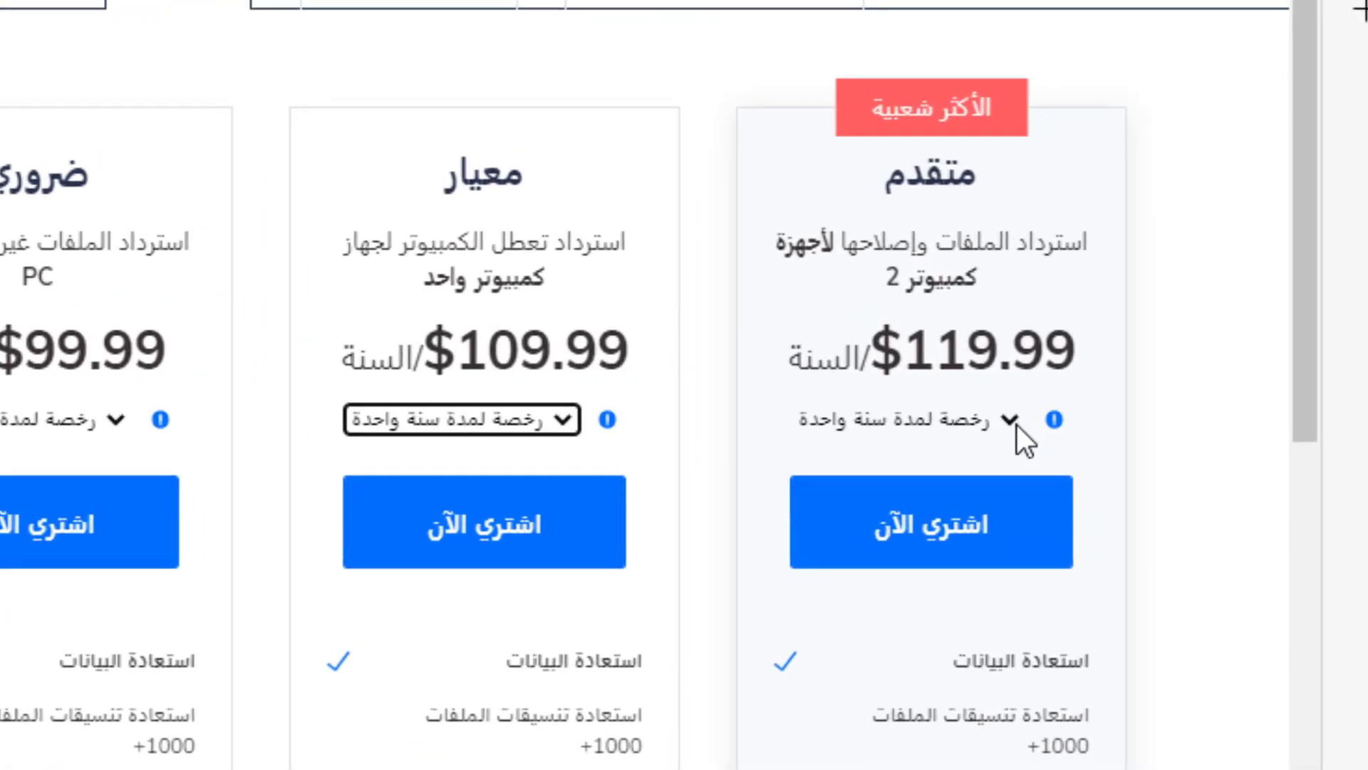
# Step: Check the Advanced plan's prices for the one-month licence and the lifetime licence
pyautogui.click(1002, 421)
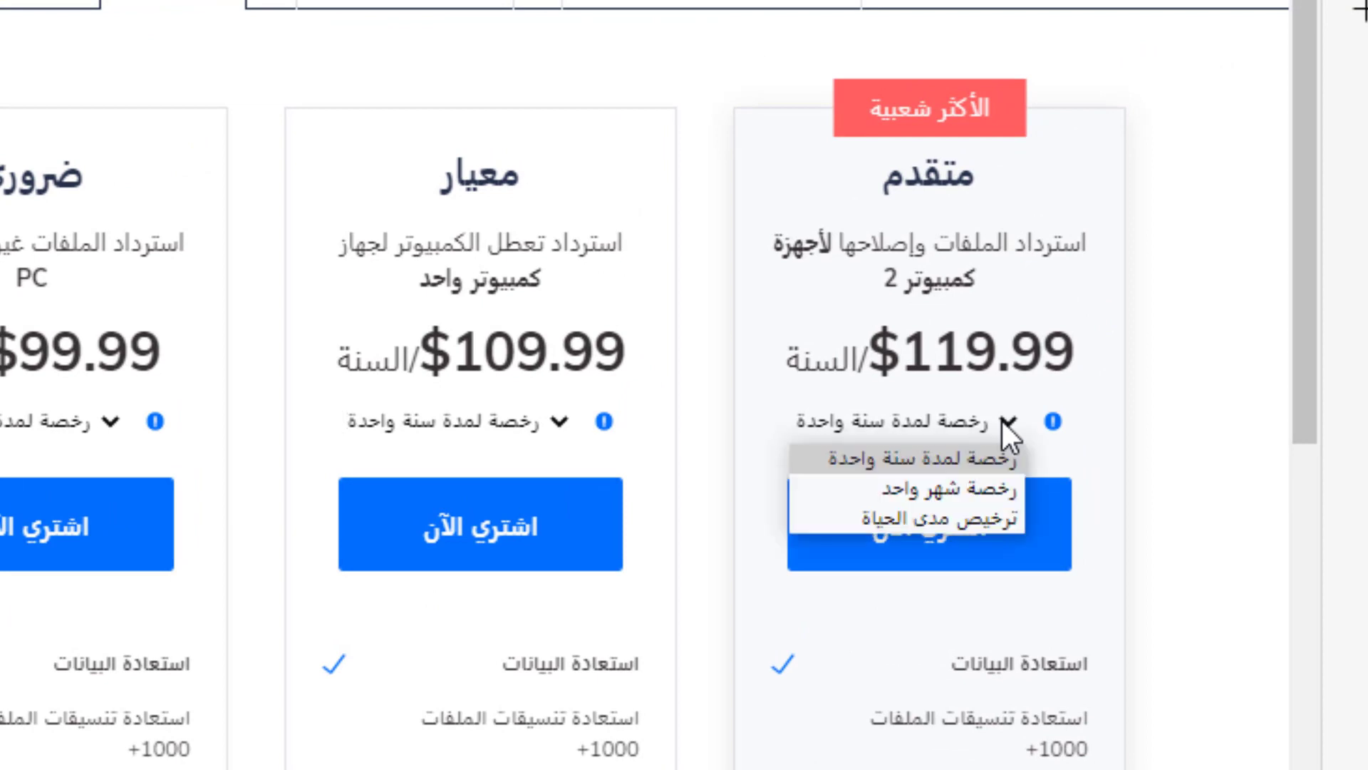
pyautogui.click(965, 492)
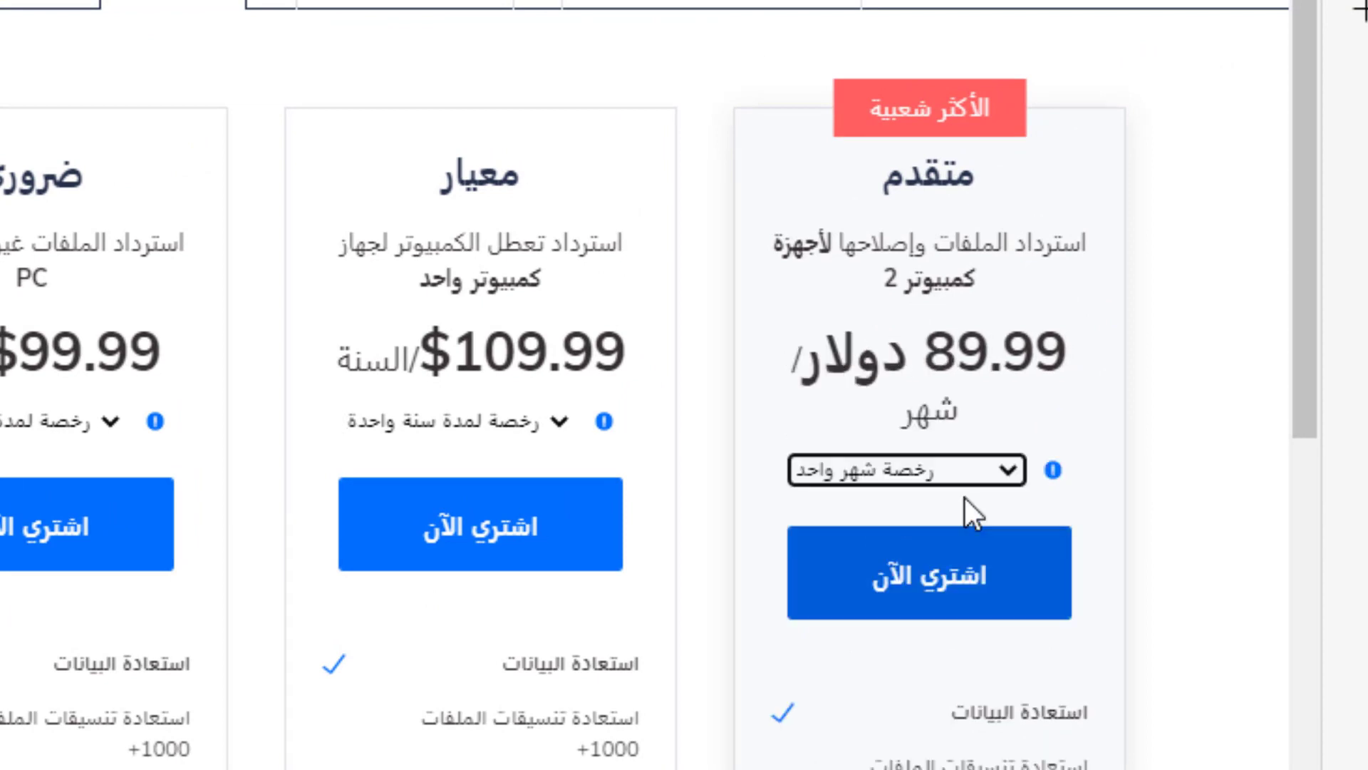
pyautogui.click(1016, 471)
pyautogui.click(988, 554)
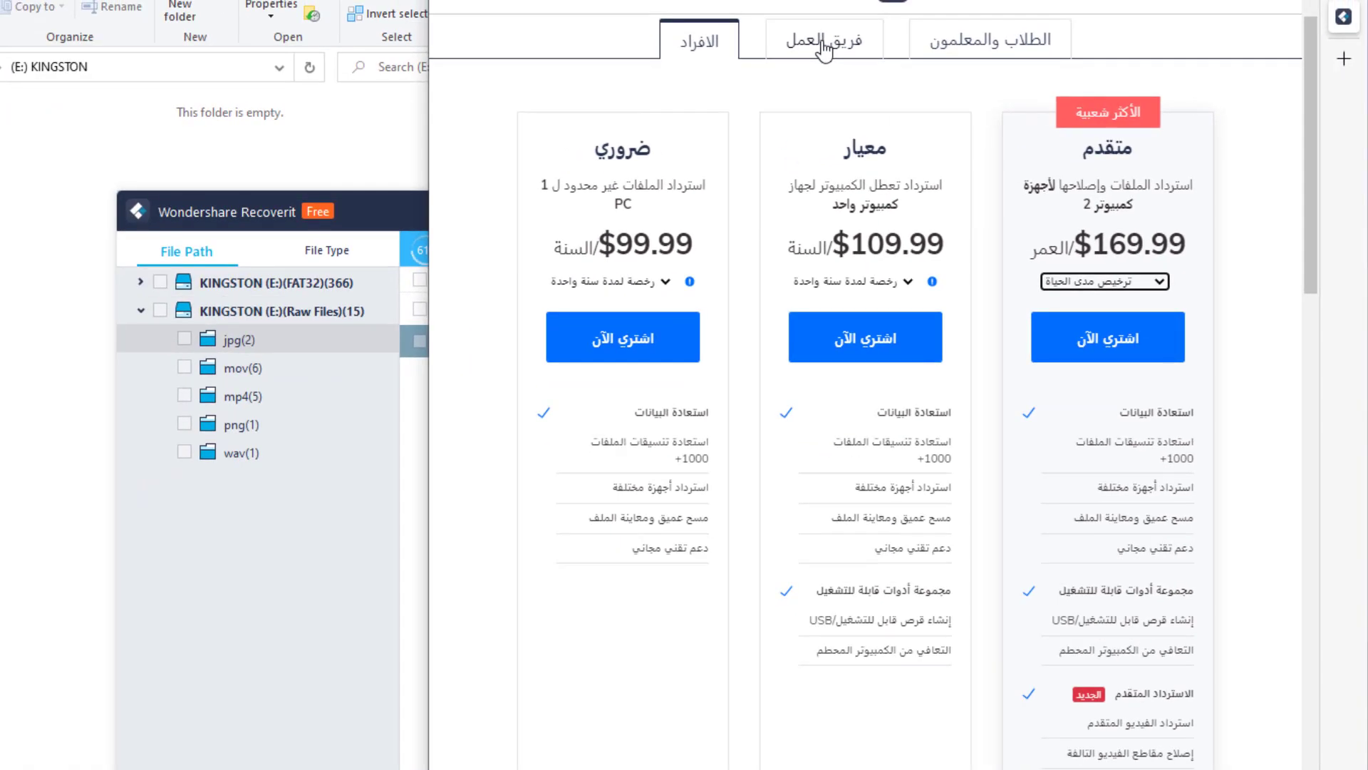
# Step: Examine the team plans and the discounted student and teacher plans in the Recoverit store
pyautogui.click(825, 51)
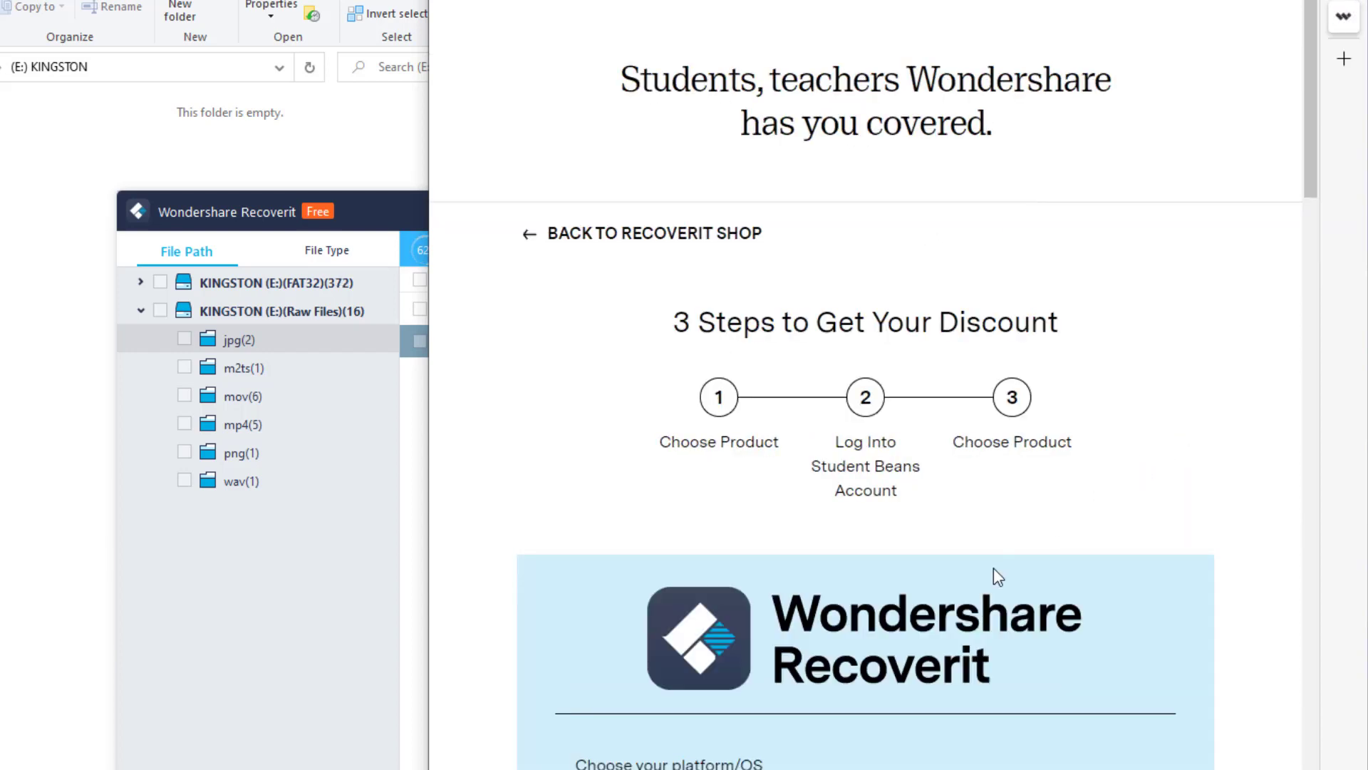
pyautogui.scroll(-5, 994, 584)
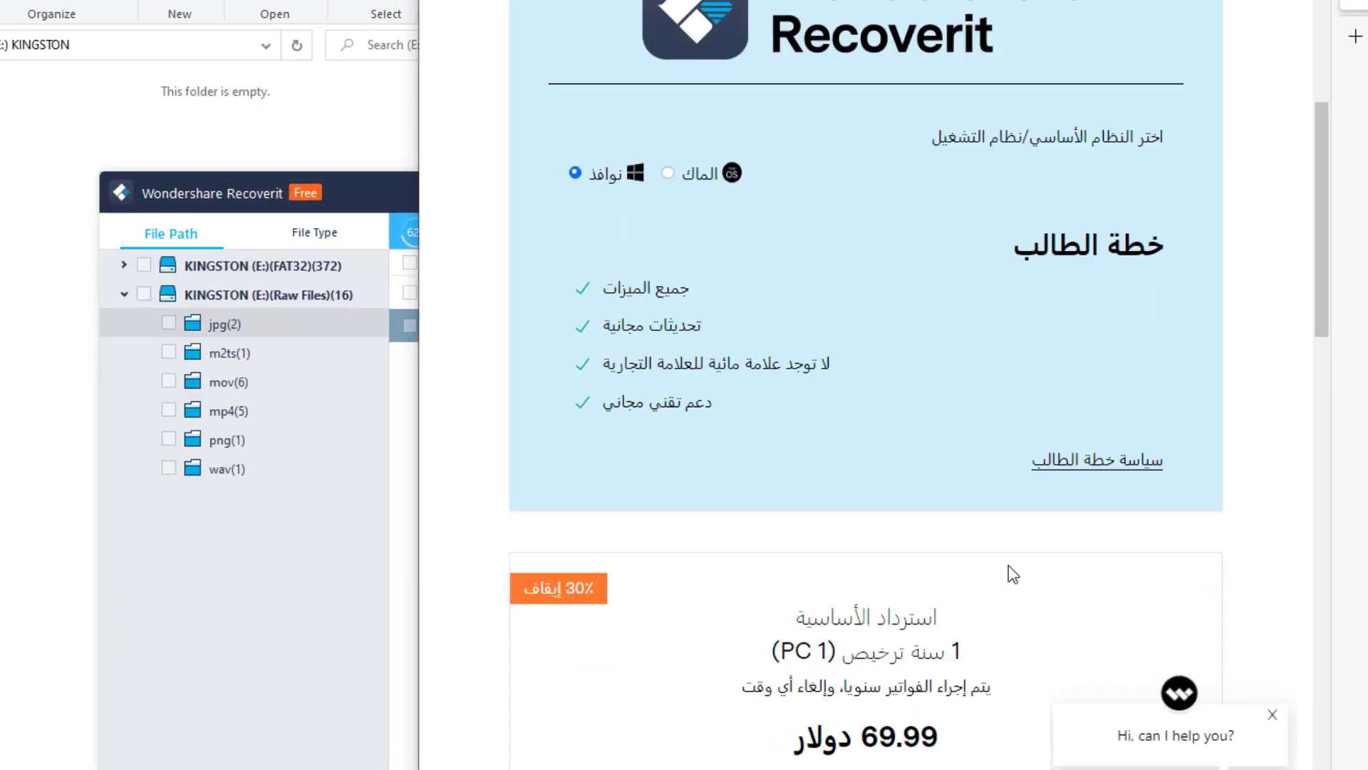
pyautogui.scroll(-5, 1009, 567)
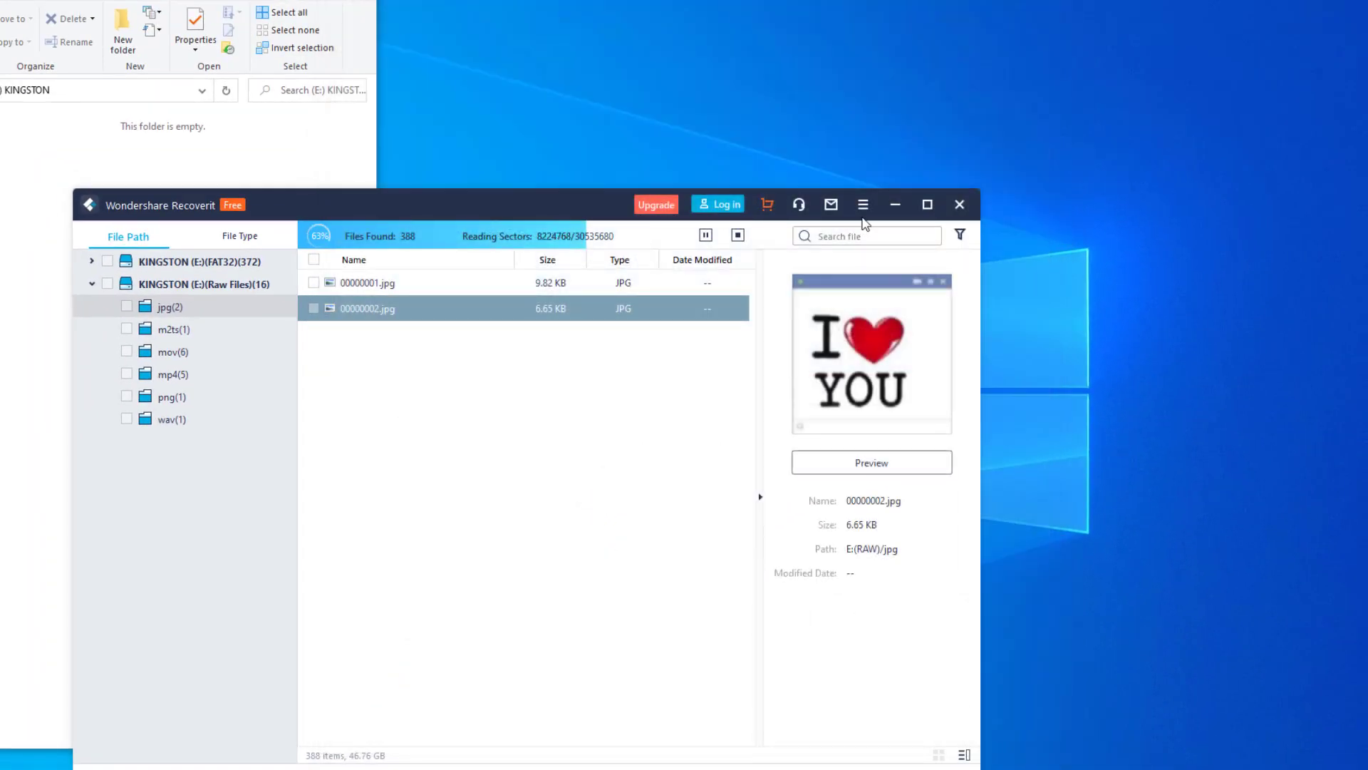
# Step: Open Recoverit's FAQ web page, look through the recovery types it describes and close it
pyautogui.click(863, 206)
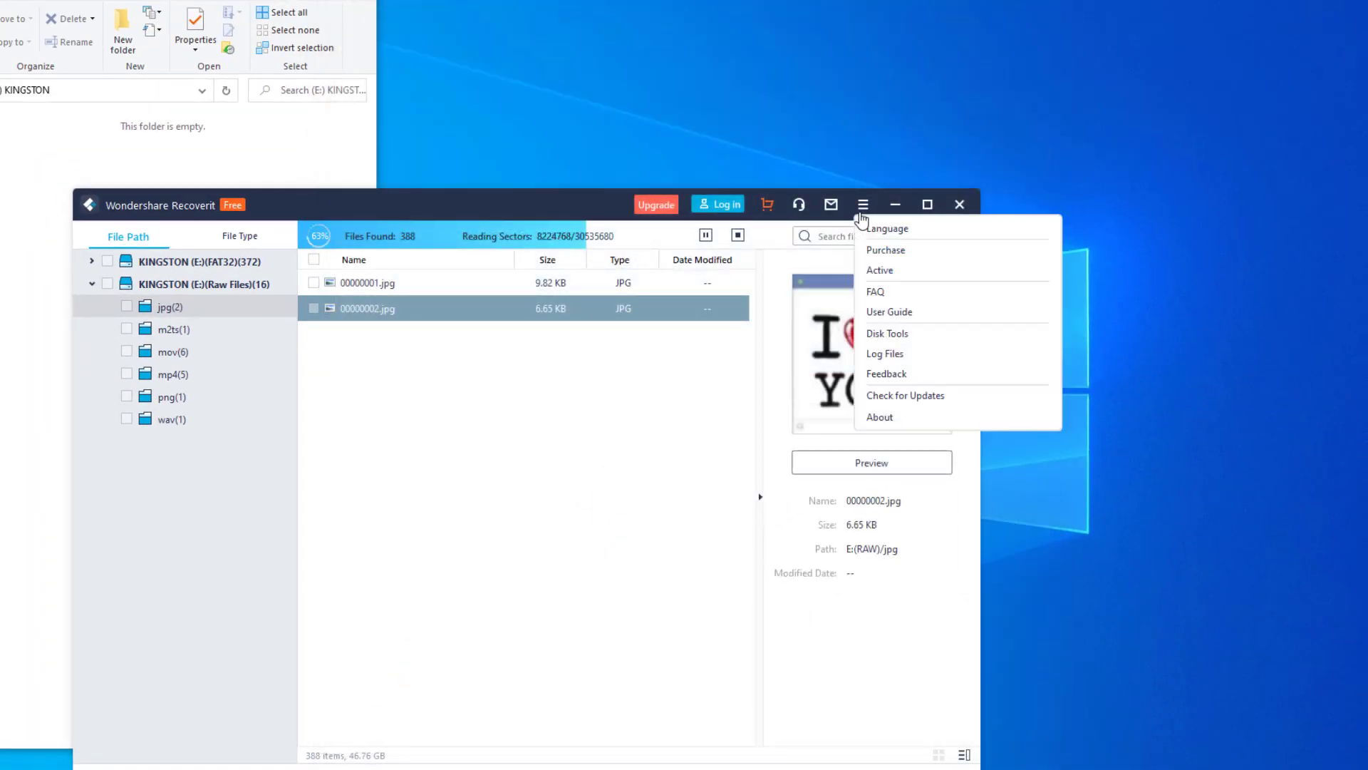
pyautogui.click(903, 292)
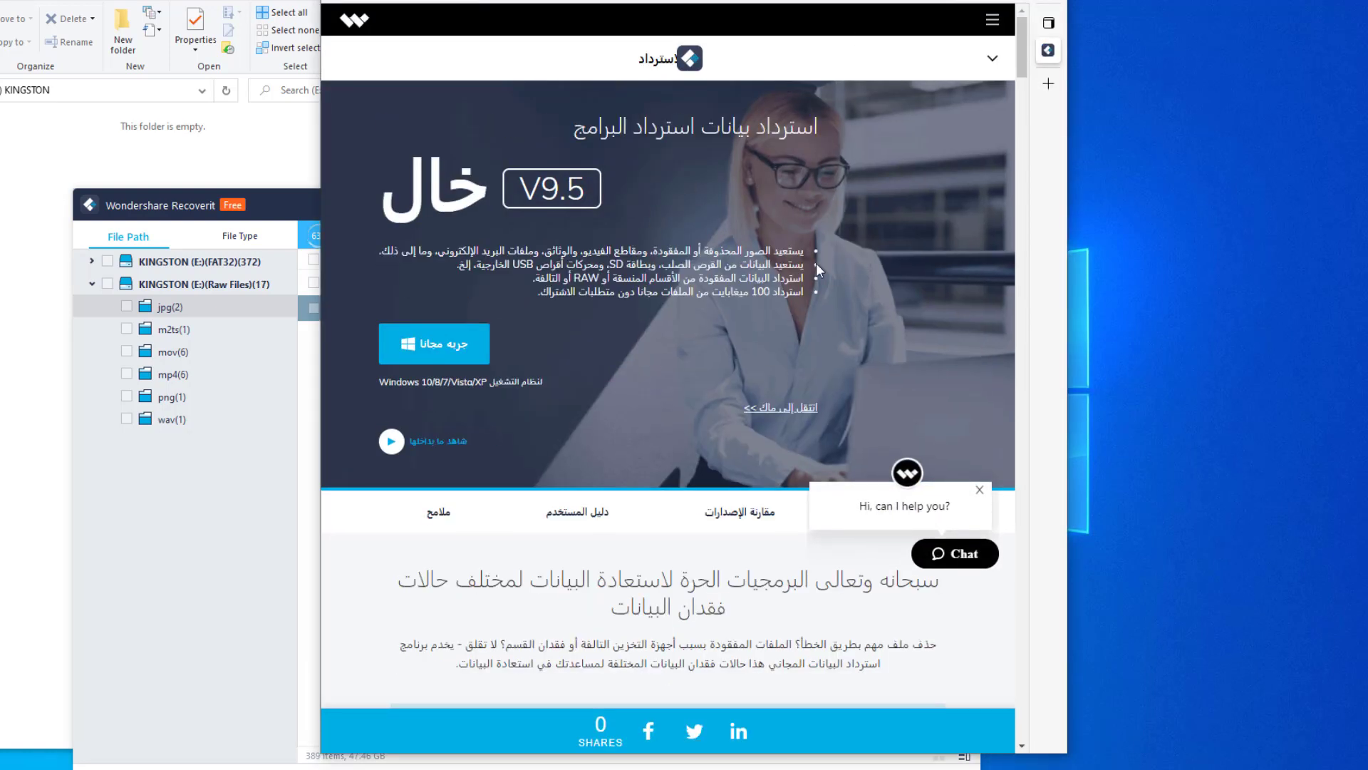
pyautogui.scroll(-5, 668, 498)
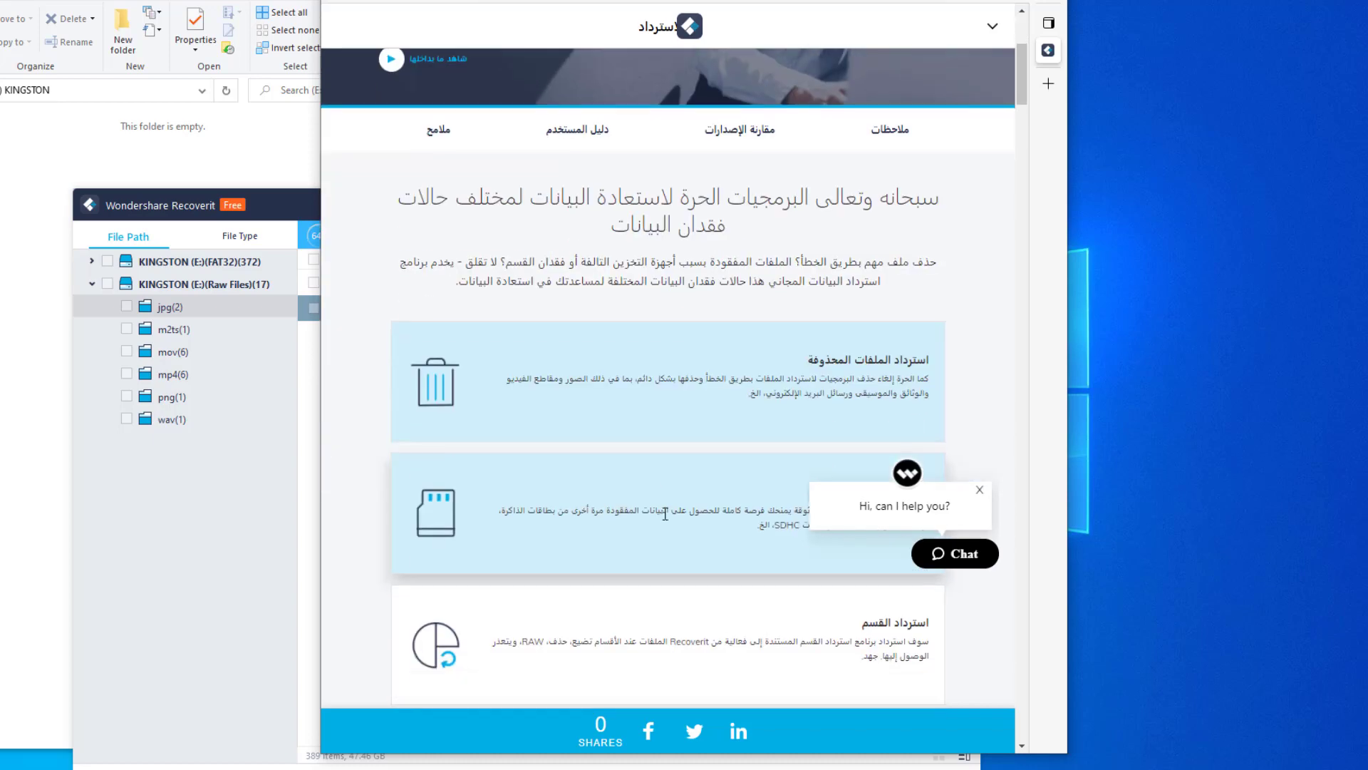
pyautogui.scroll(-3, 812, 428)
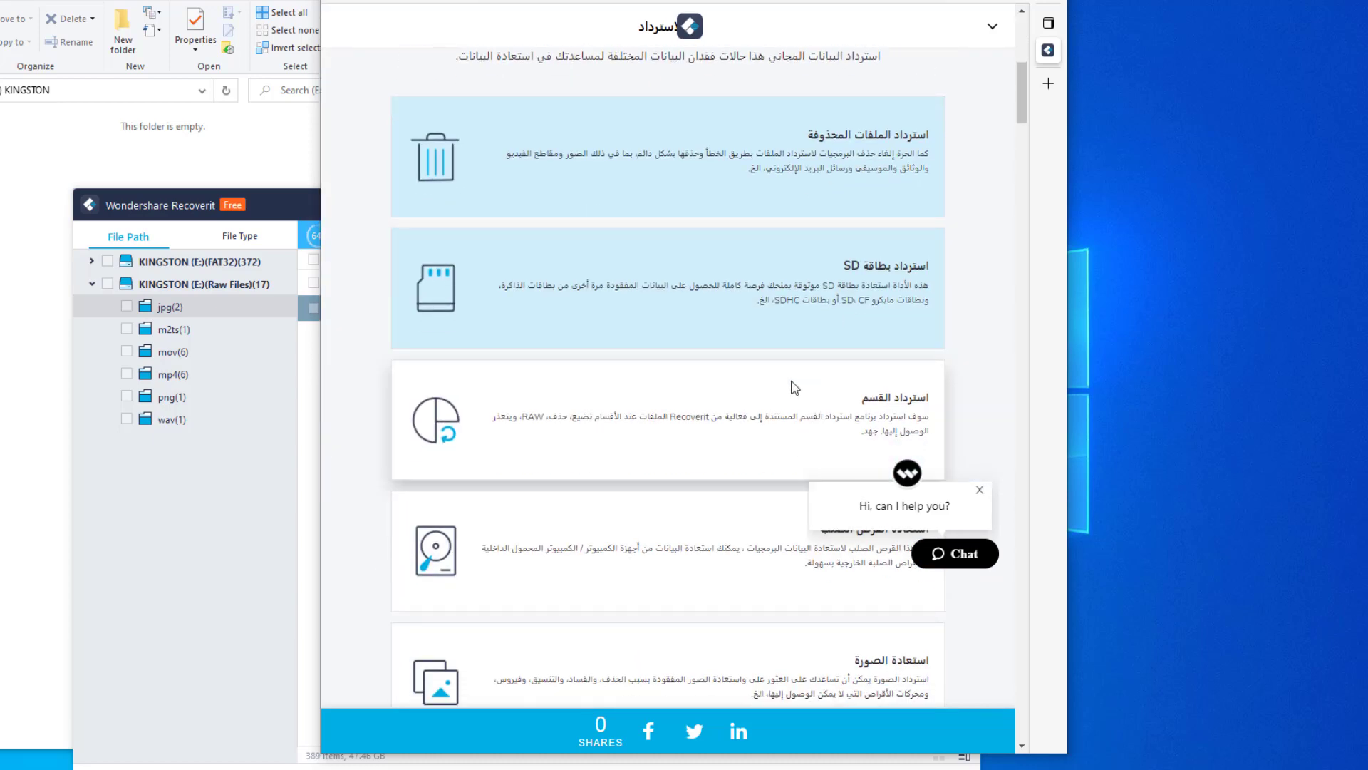
pyautogui.scroll(-2, 773, 391)
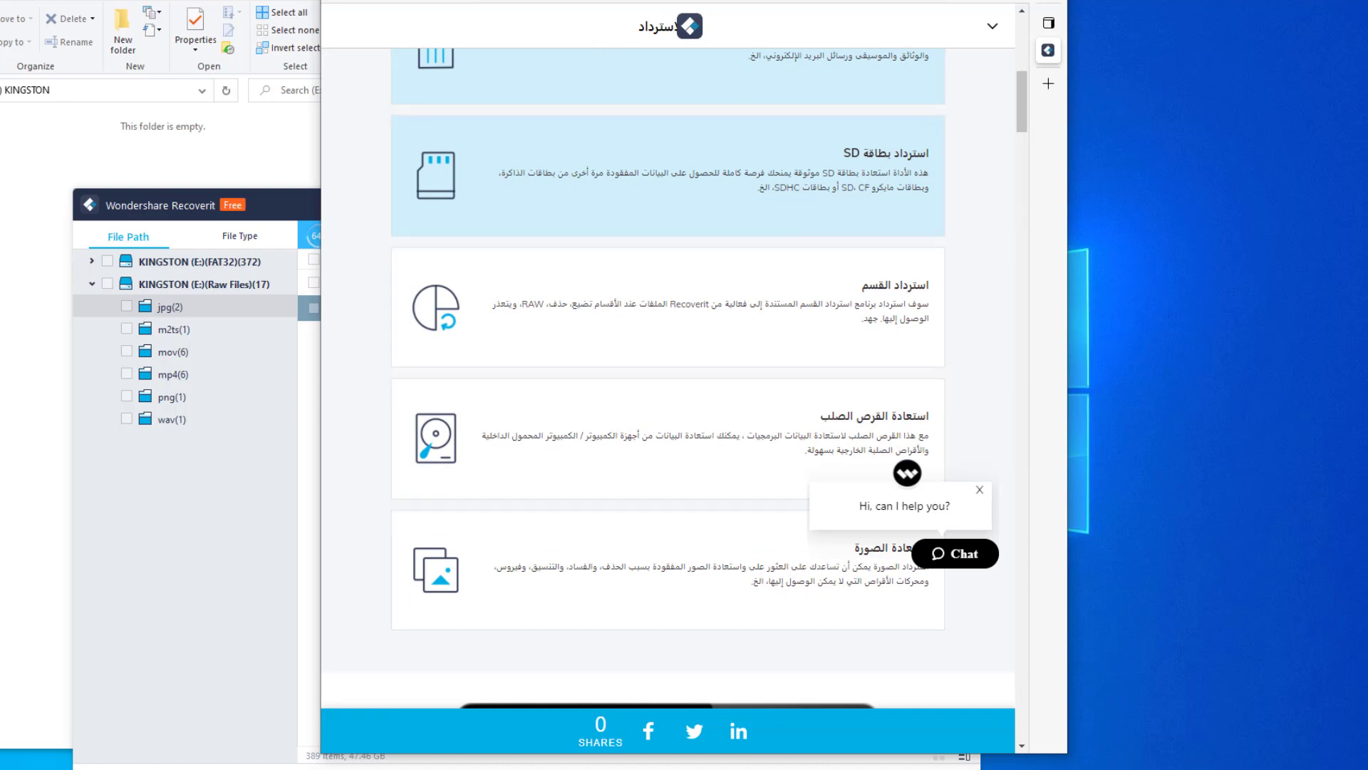
pyautogui.hotkey('alt', 'F4')
# Step: Open Recoverit's User Guide web page, look through the supported storage media and file types, and return to Recoverit
pyautogui.click(864, 206)
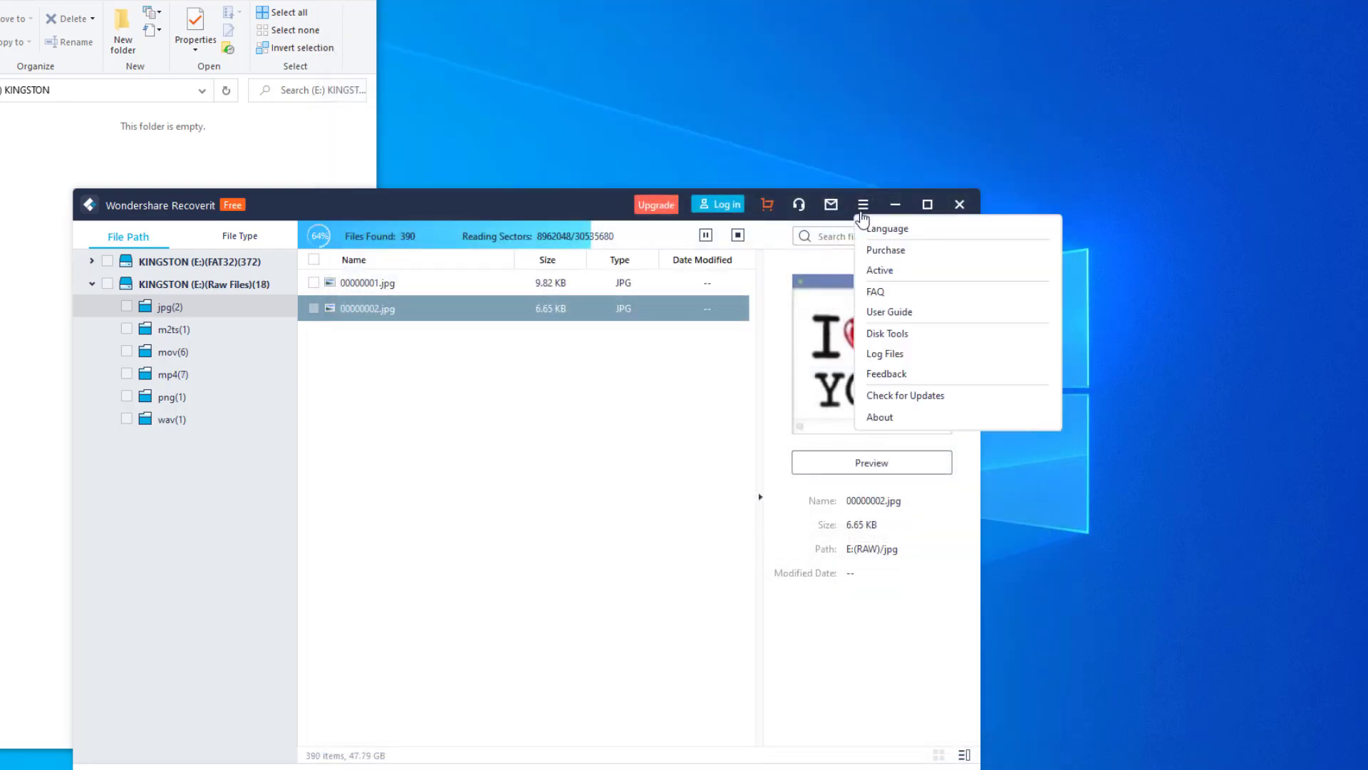
pyautogui.click(911, 313)
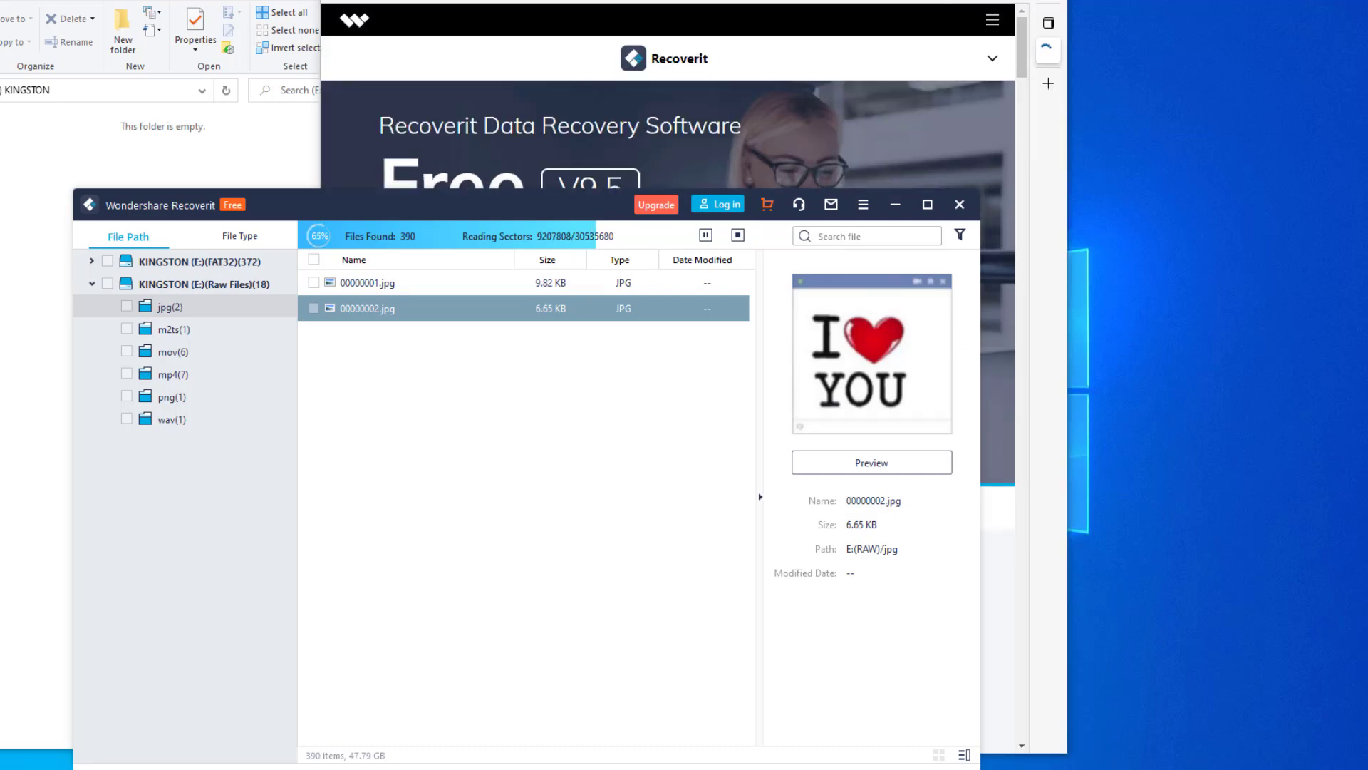
pyautogui.scroll(-4, 750, 327)
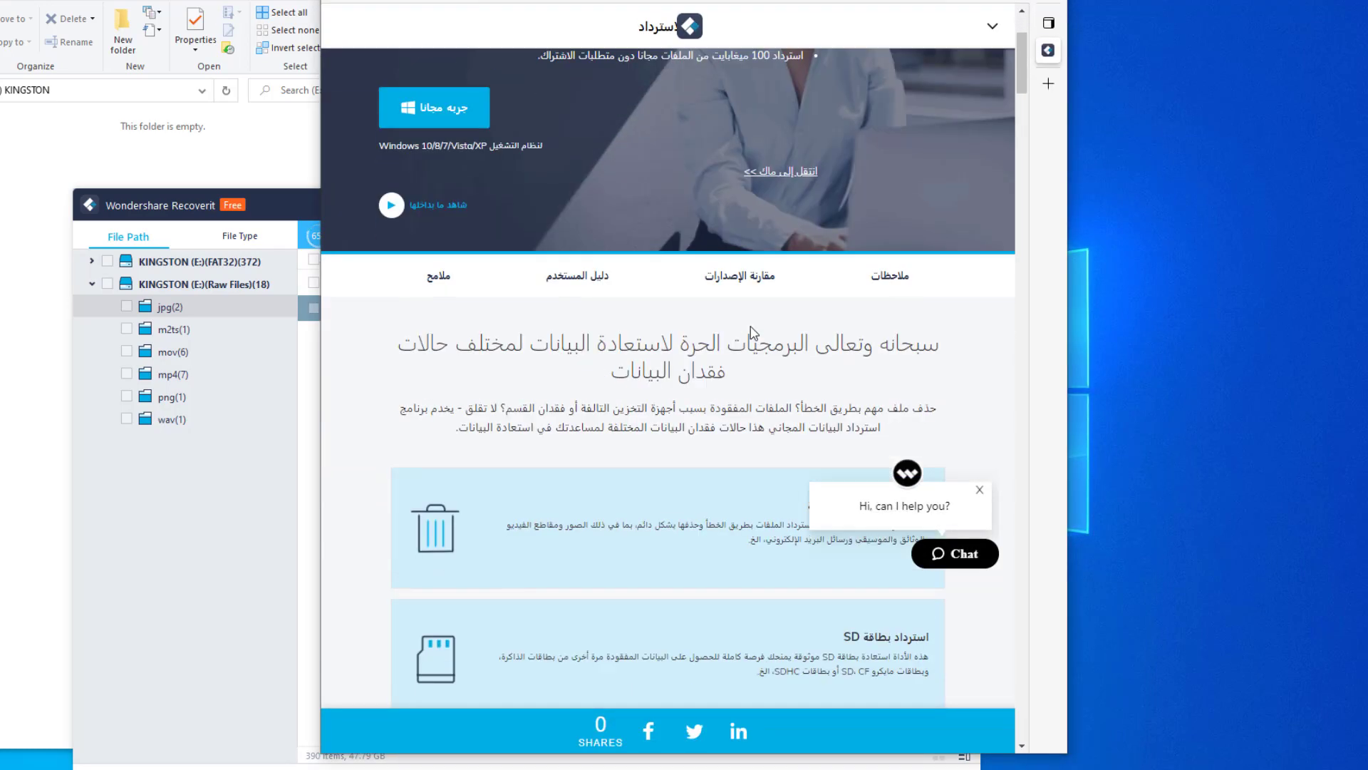
pyautogui.scroll(-10, 750, 326)
pyautogui.scroll(-3, 738, 335)
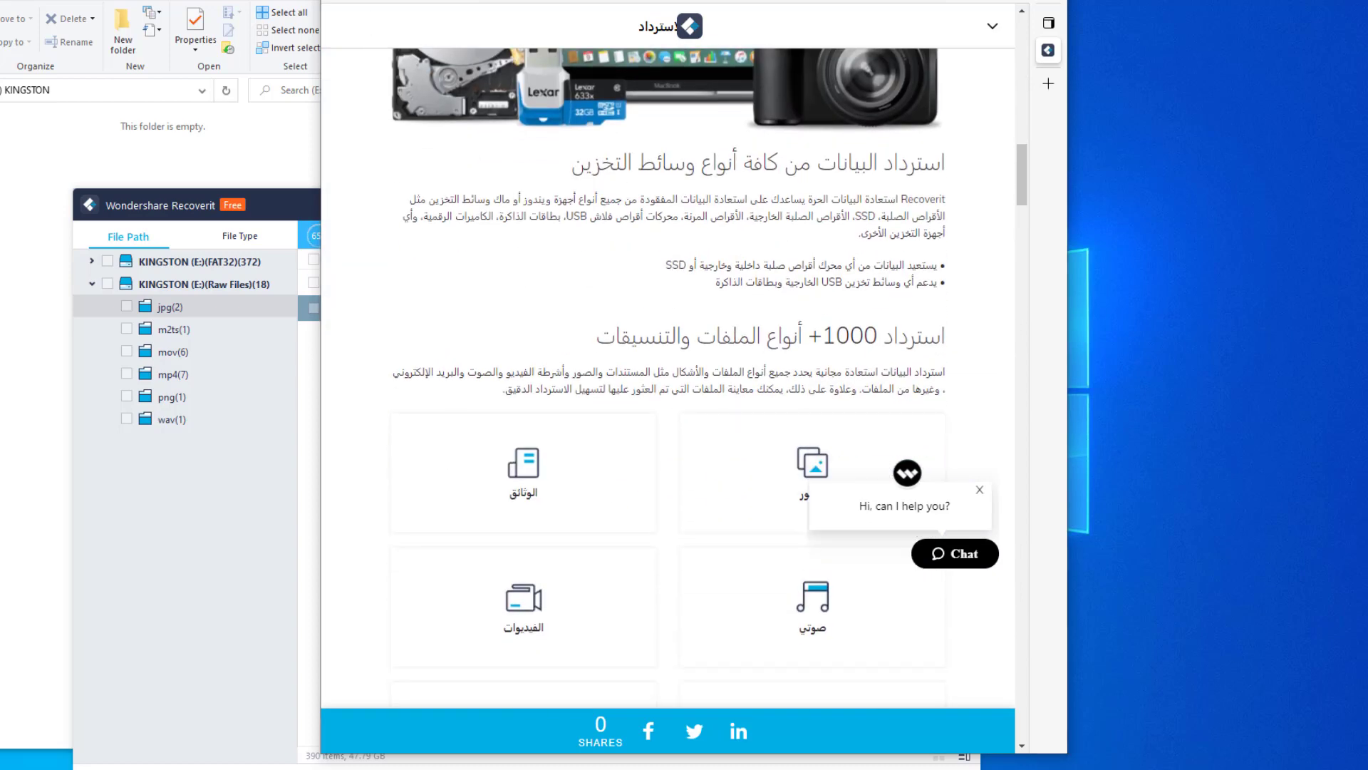
pyautogui.hotkey('alt', 'Tab')
# Step: Open Disk Tools from Recoverit, view the drives and partitions in Disk Management, and close it
pyautogui.click(863, 205)
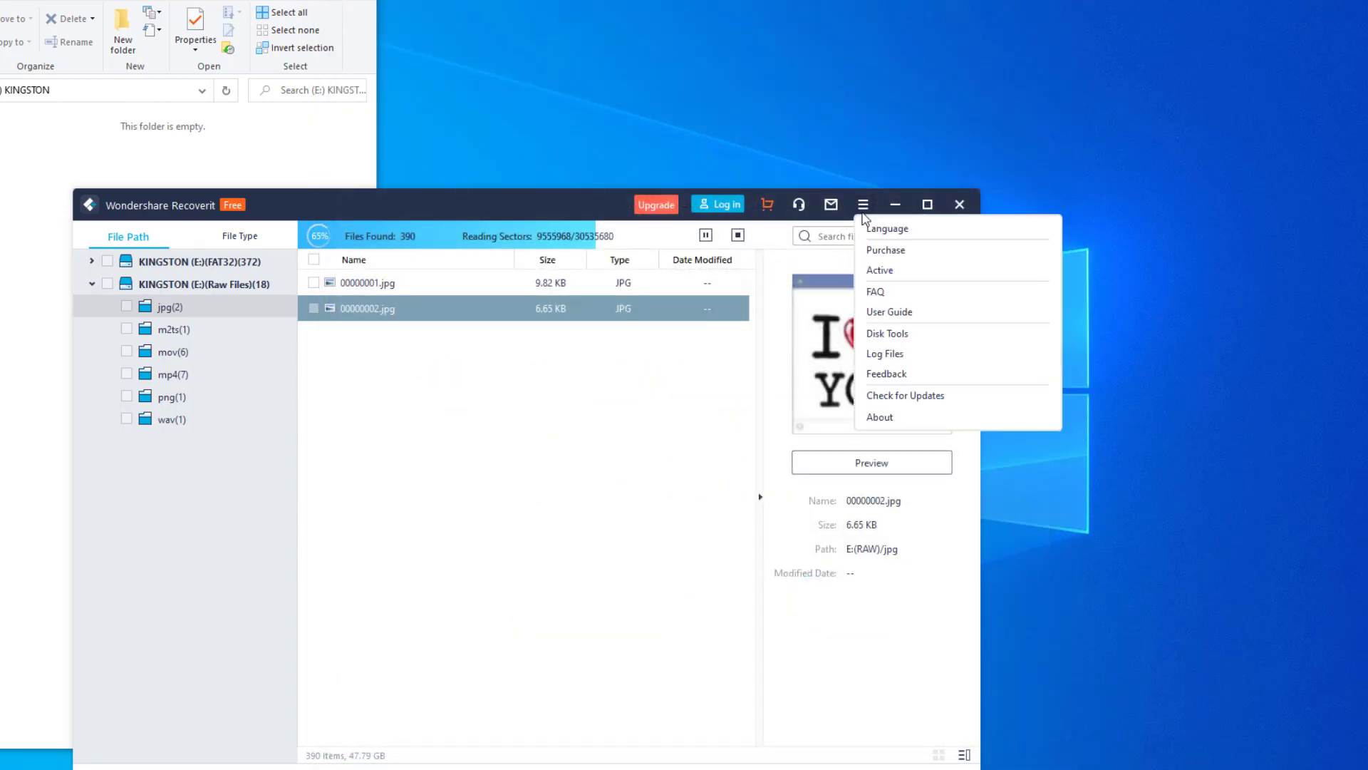
pyautogui.click(910, 340)
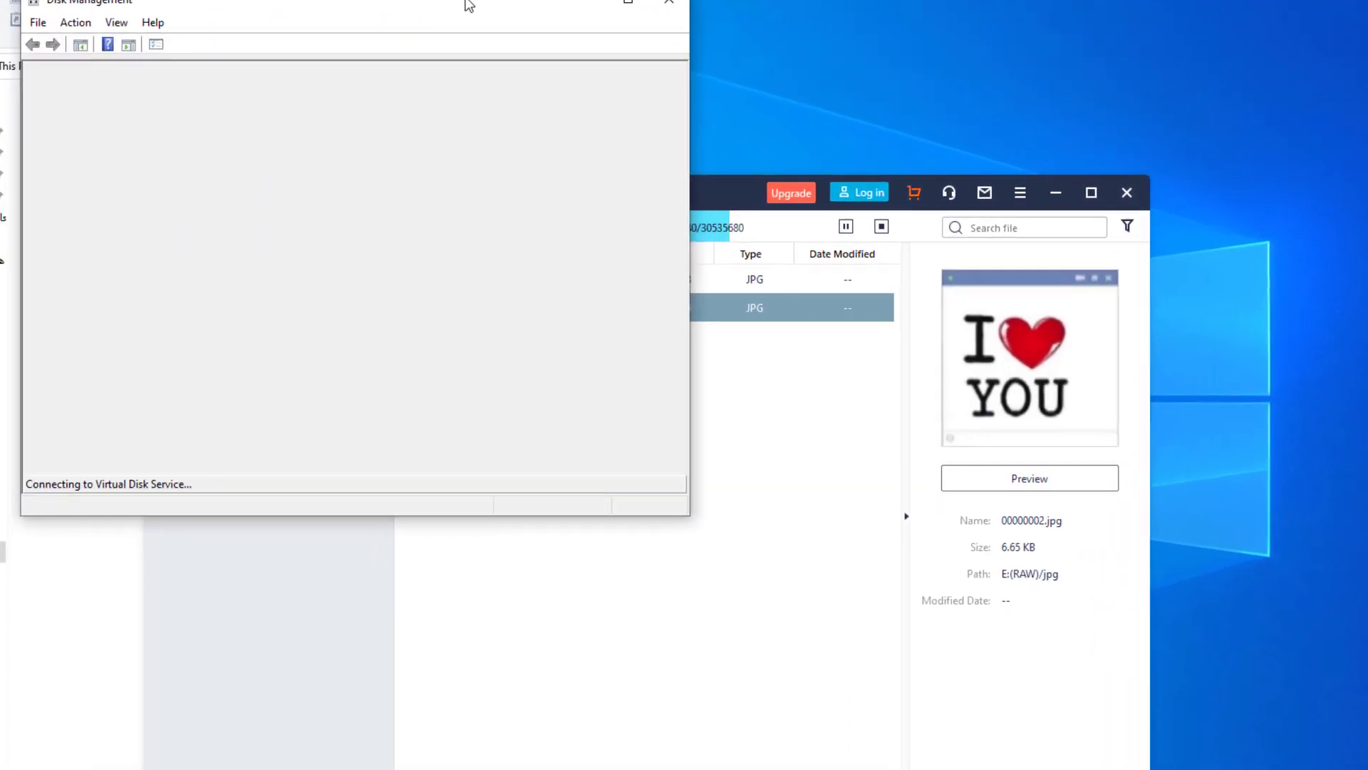
pyautogui.moveTo(469, 6); pyautogui.dragTo(745, 50)
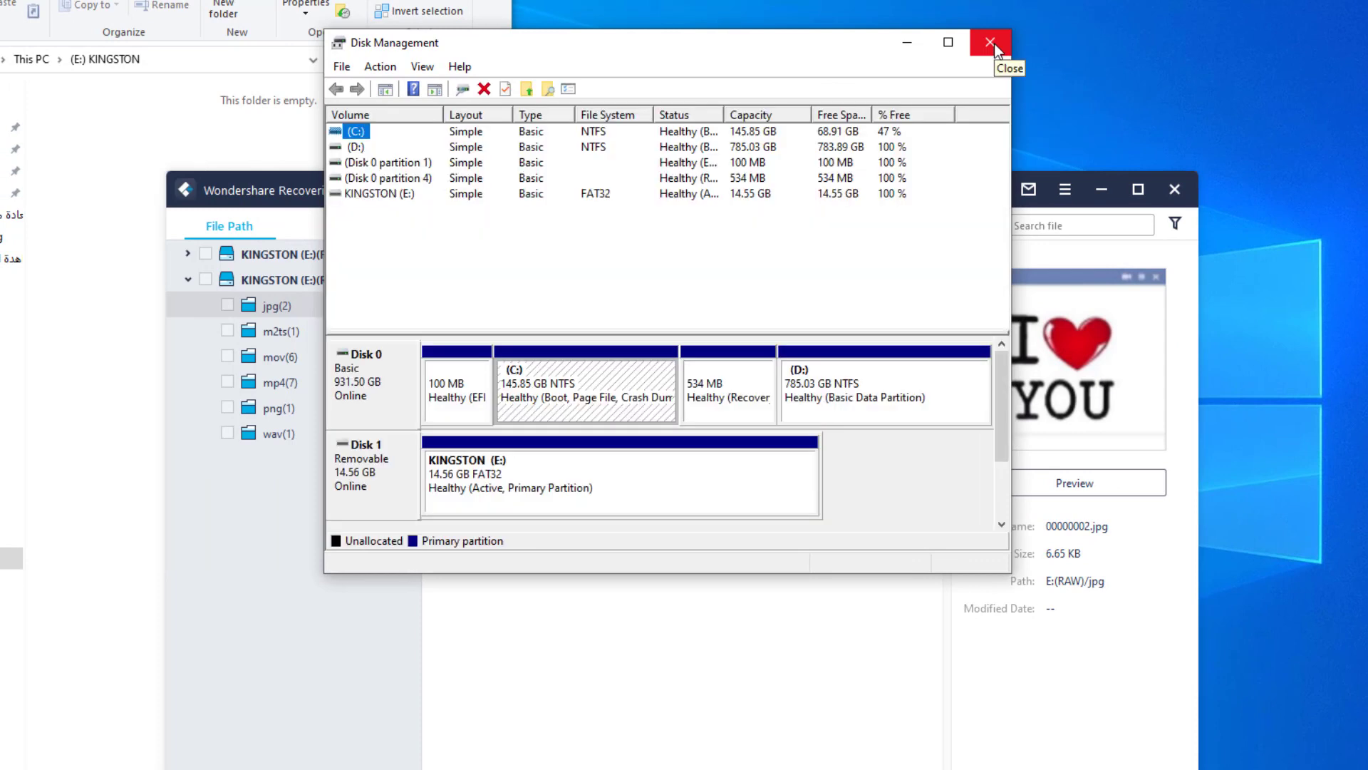
pyautogui.click(990, 43)
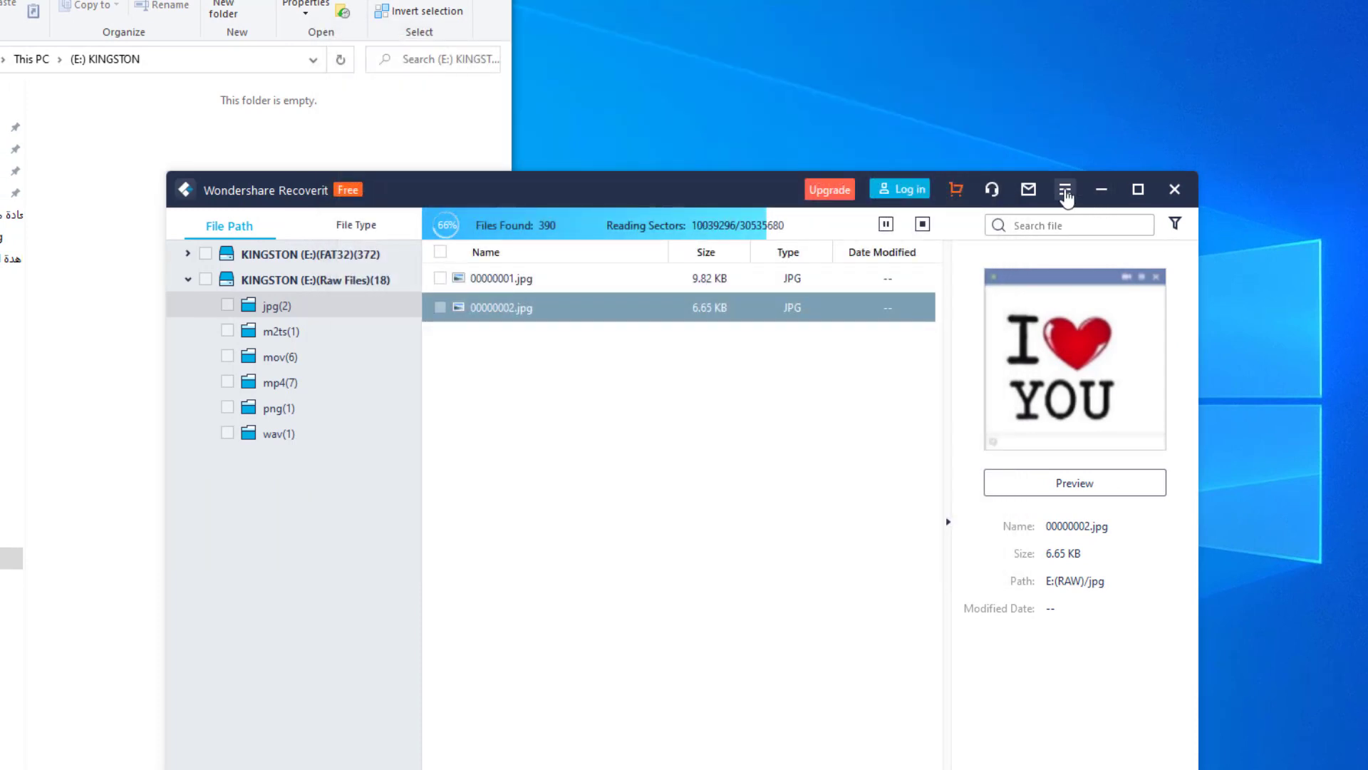
# Step: Move the Recoverit window away from the open KINGSTON (E:) folder contents
pyautogui.click(1065, 191)
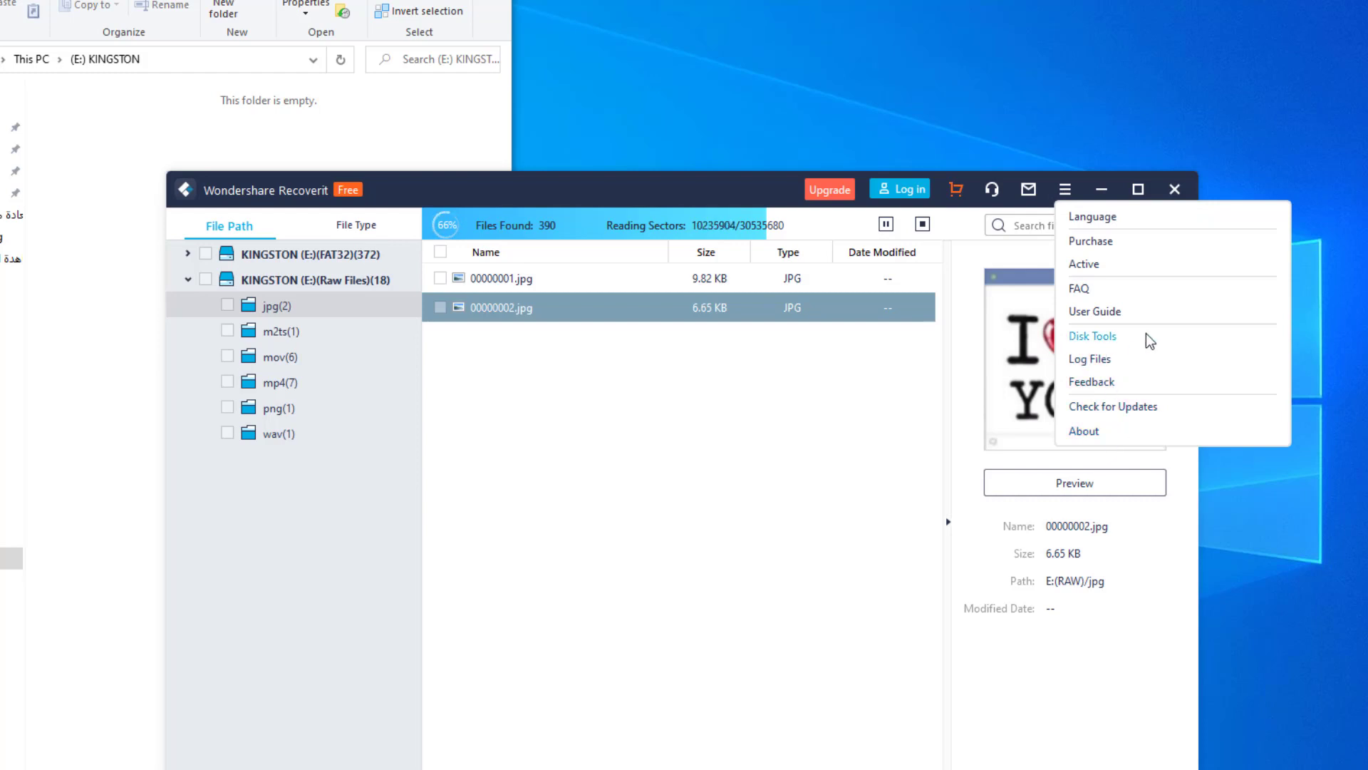
pyautogui.click(1253, 108)
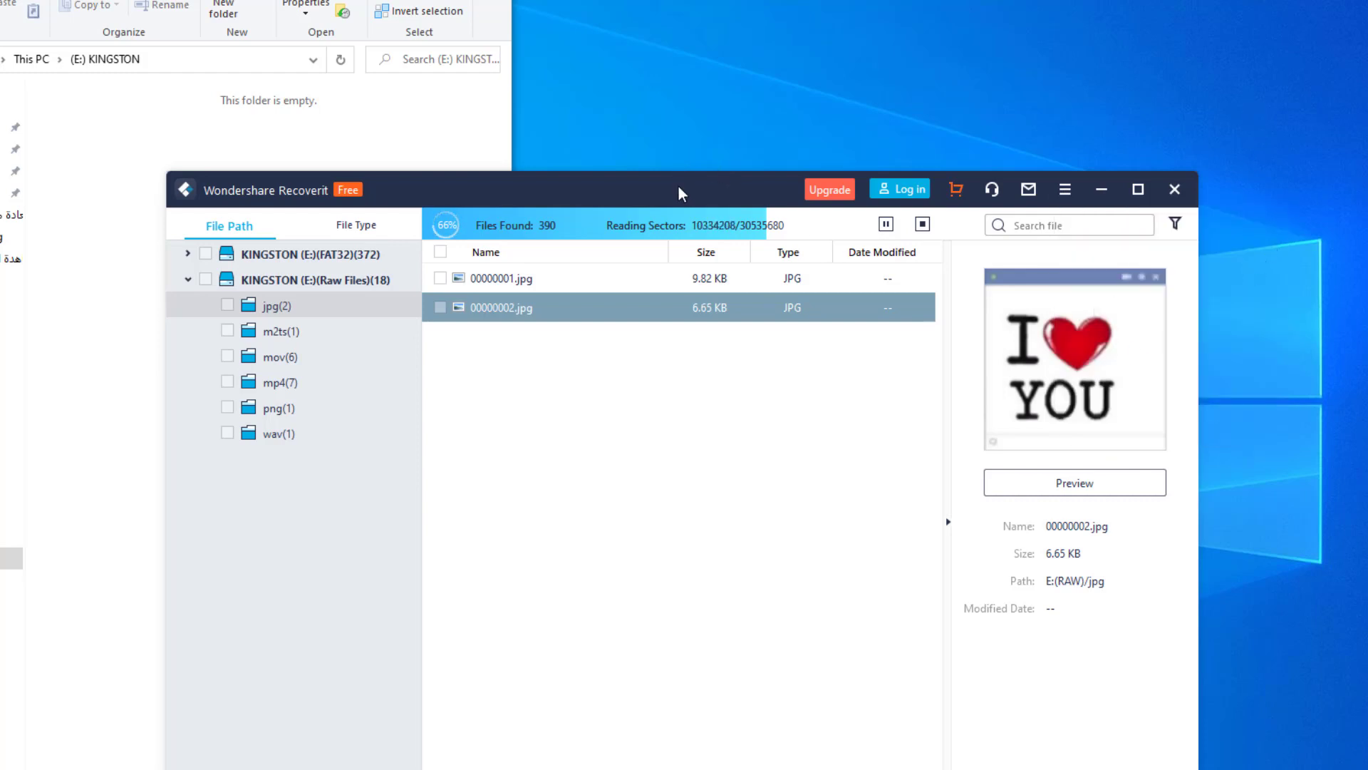
pyautogui.moveTo(691, 193); pyautogui.dragTo(953, 131)
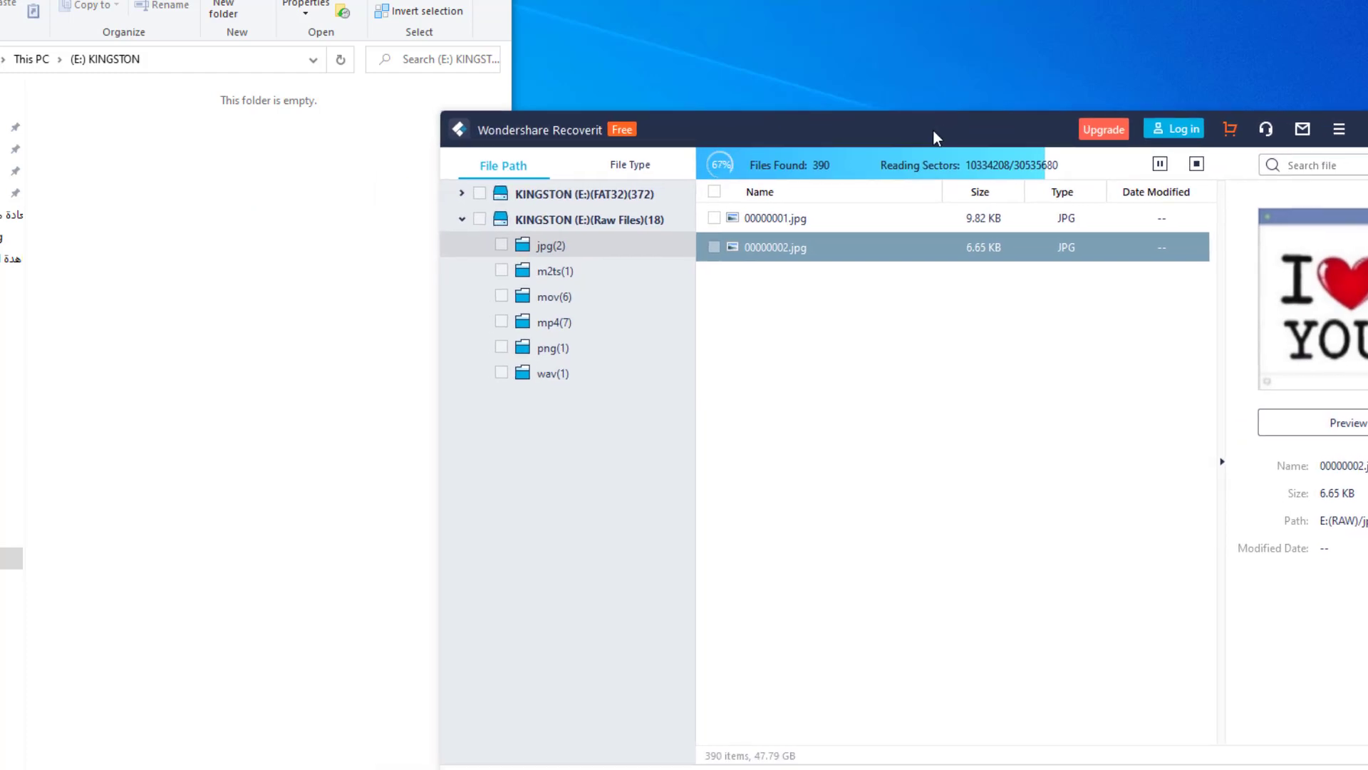